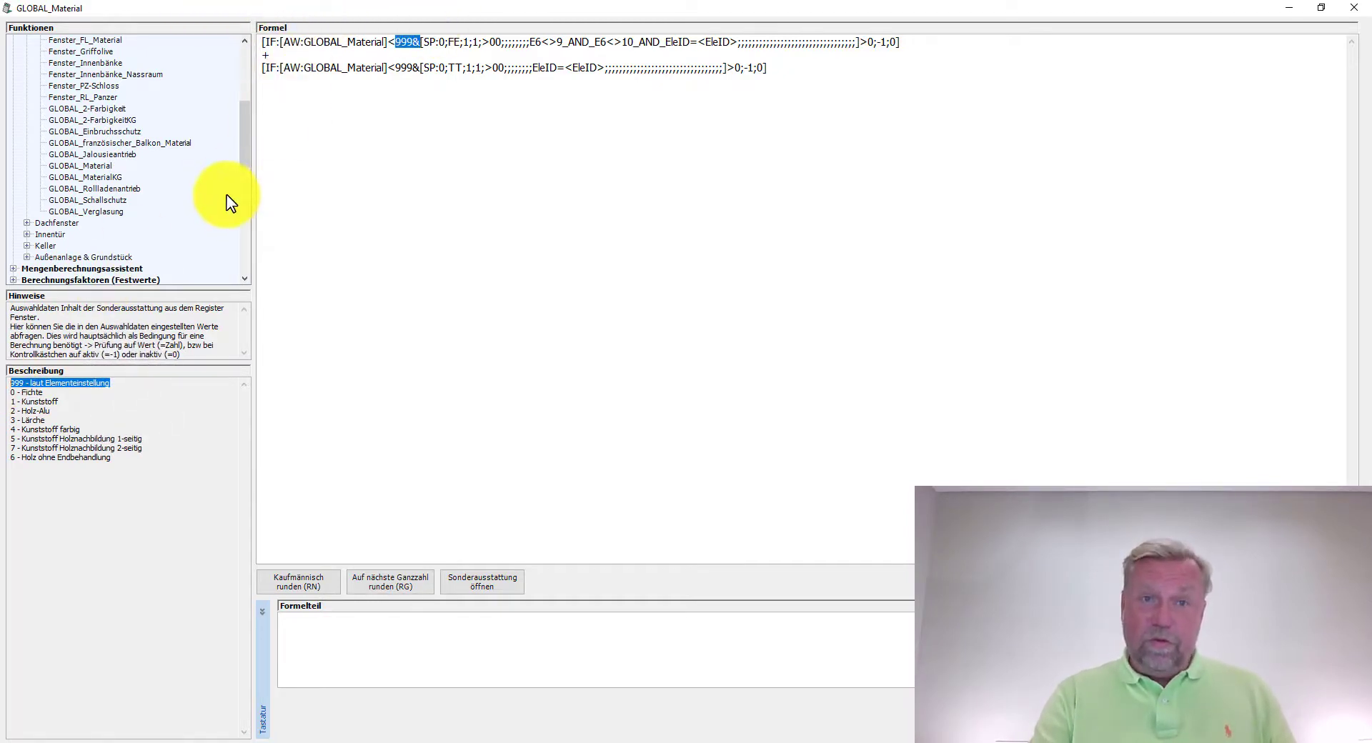
- Examine the GLOBAL_Material forwarding formula, including its -1 result and the floor setting of its terrace door (TT) quantity
double_click(880, 43)
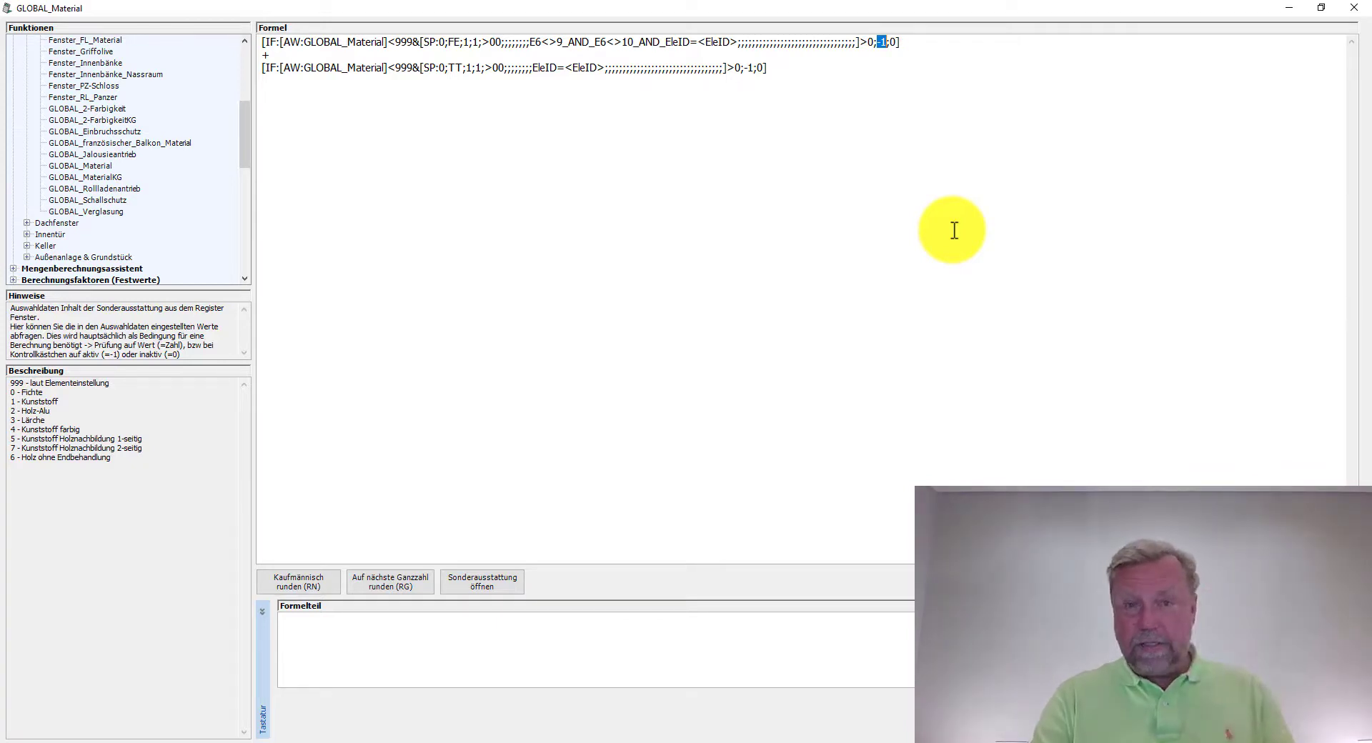
key(Escape)
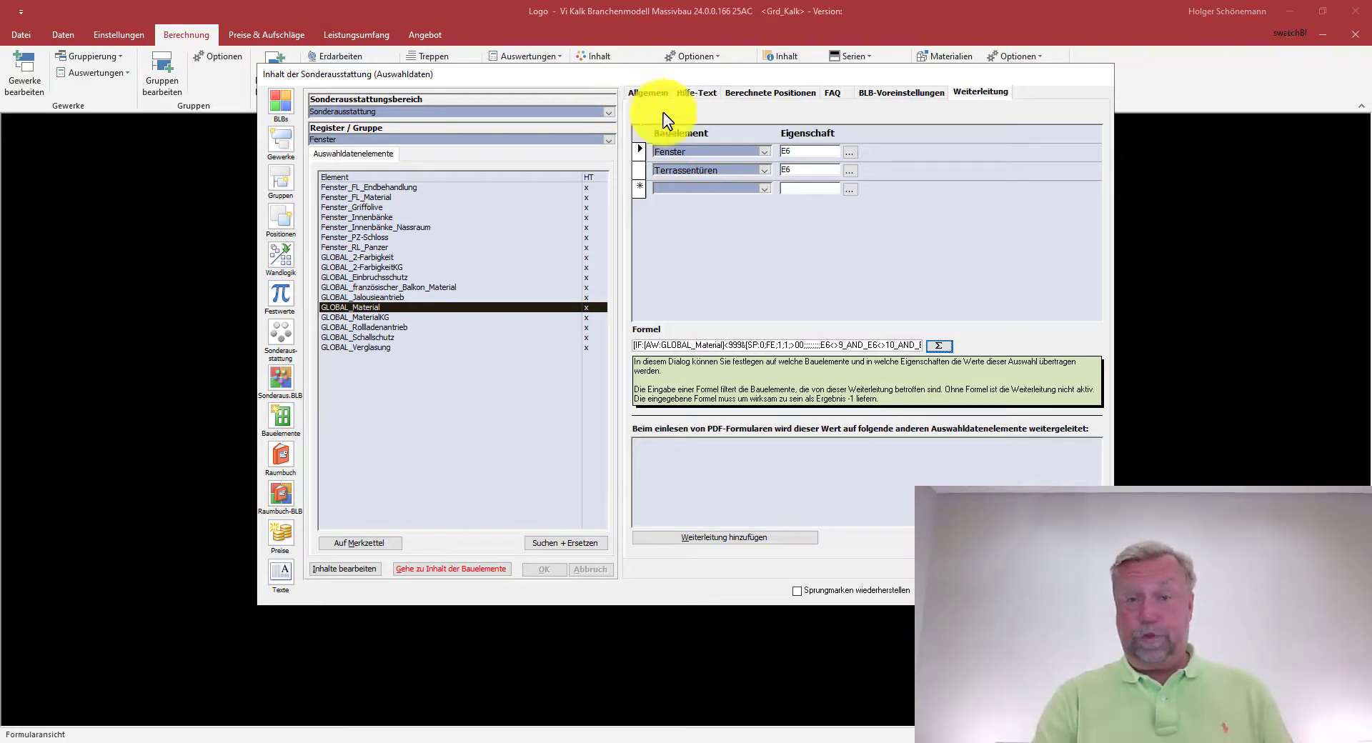
click(939, 346)
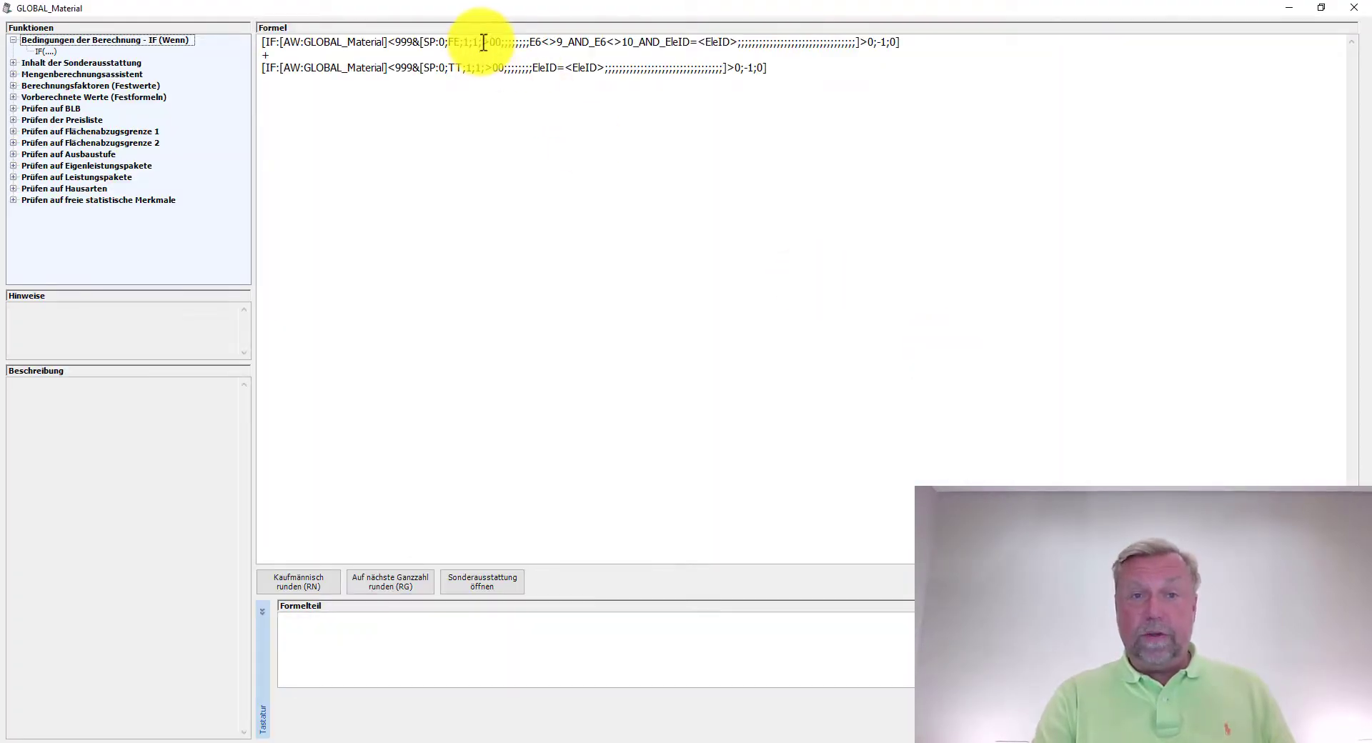
click(517, 68)
double_click(517, 68)
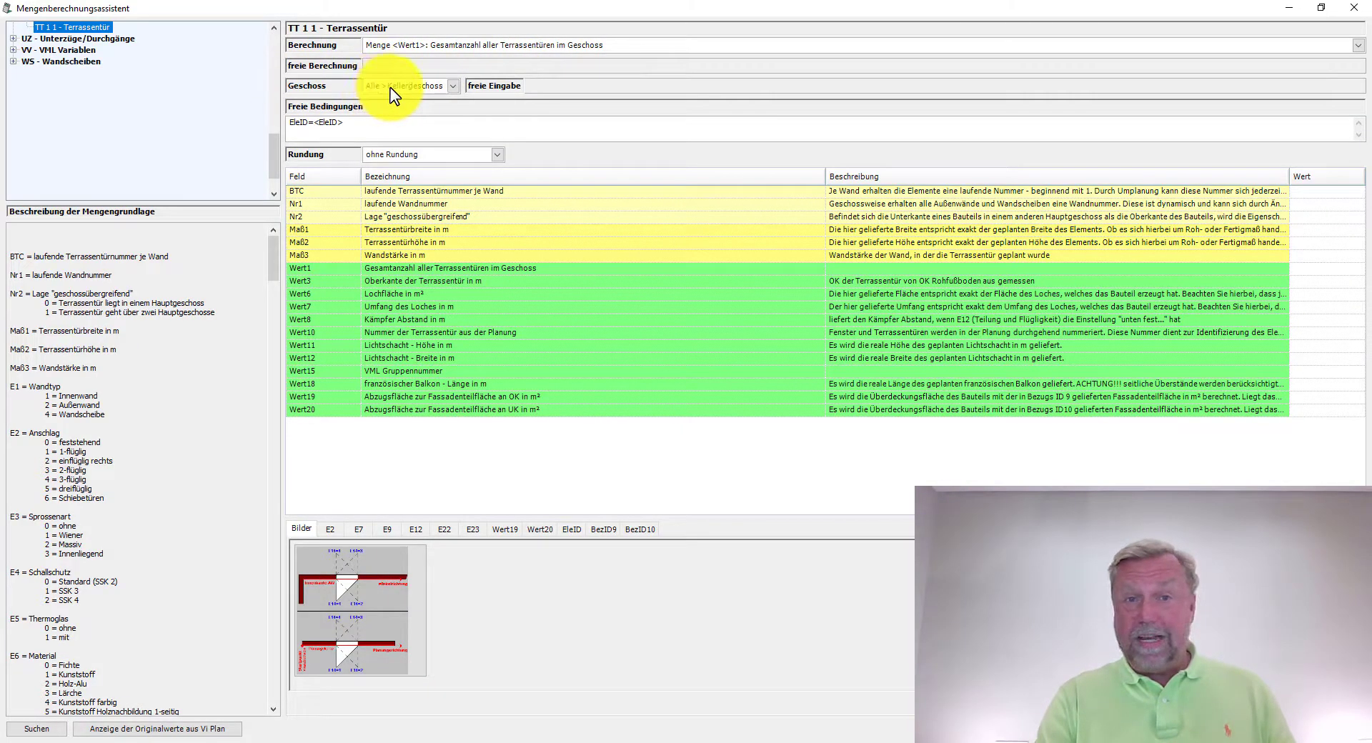
key(Return)
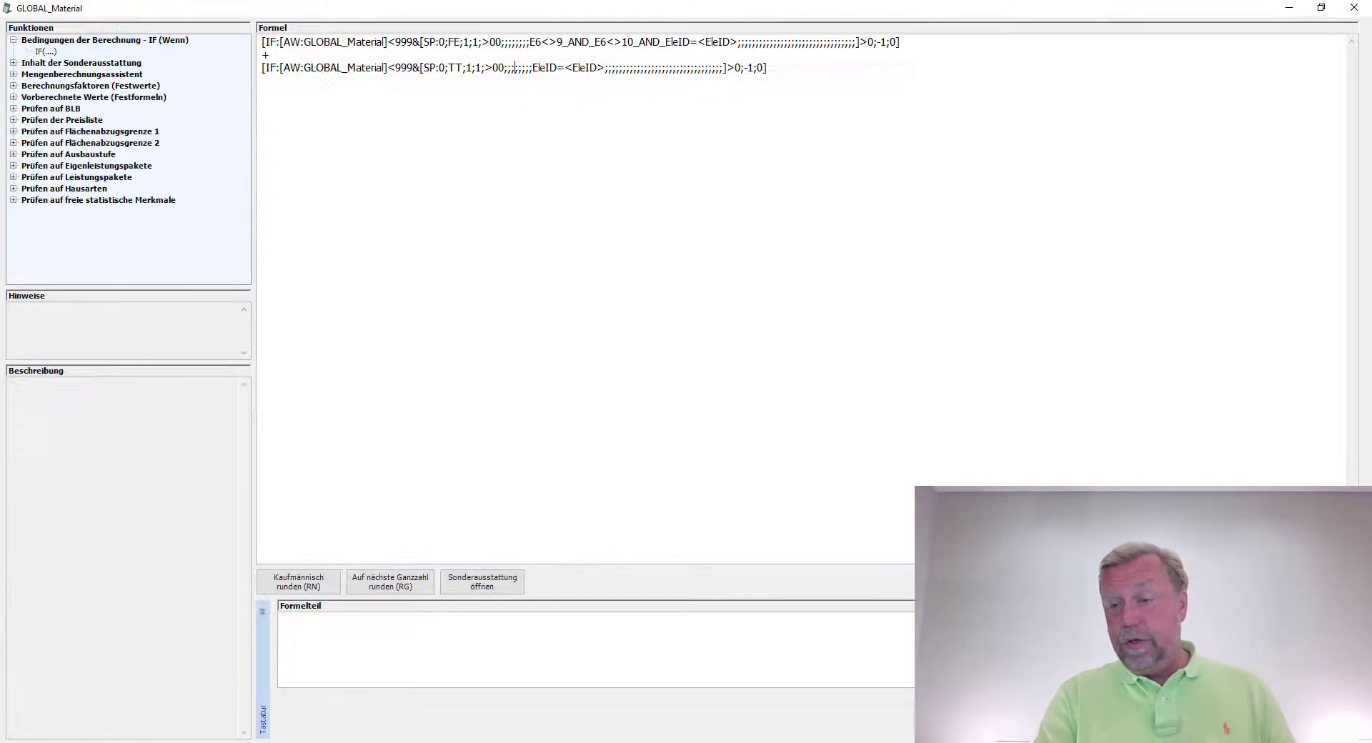
key(Return)
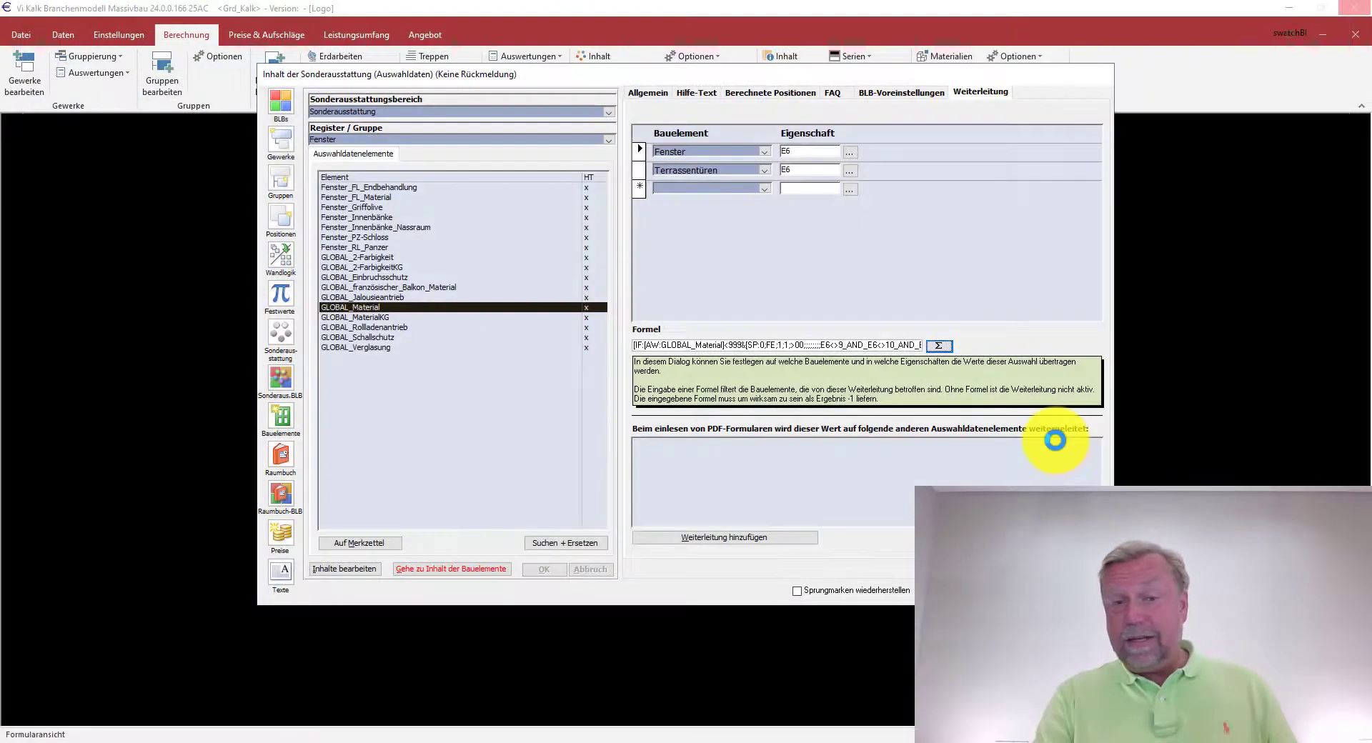
- Examine the GLOBAL_MaterialKG forwarding formula and its terrace door floor setting, comparing the element with GLOBAL_Material
click(400, 318)
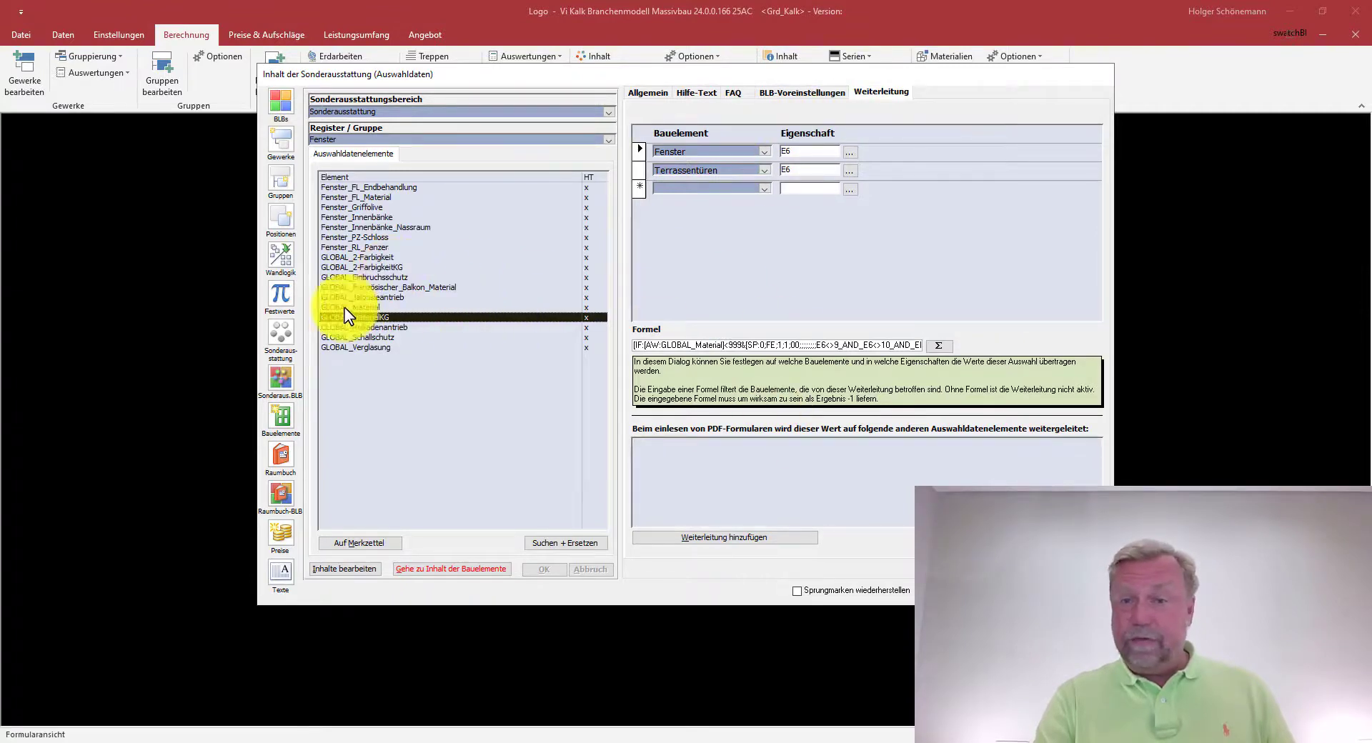
click(370, 317)
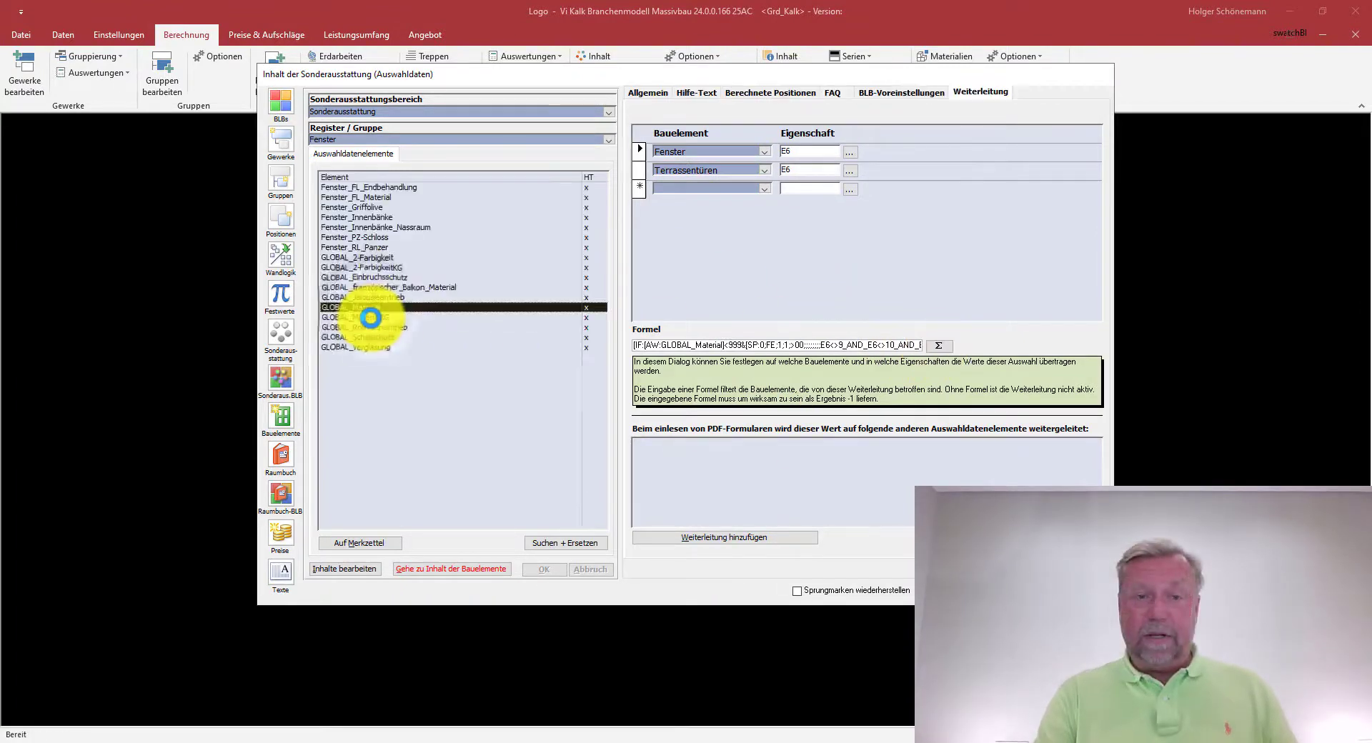
click(370, 317)
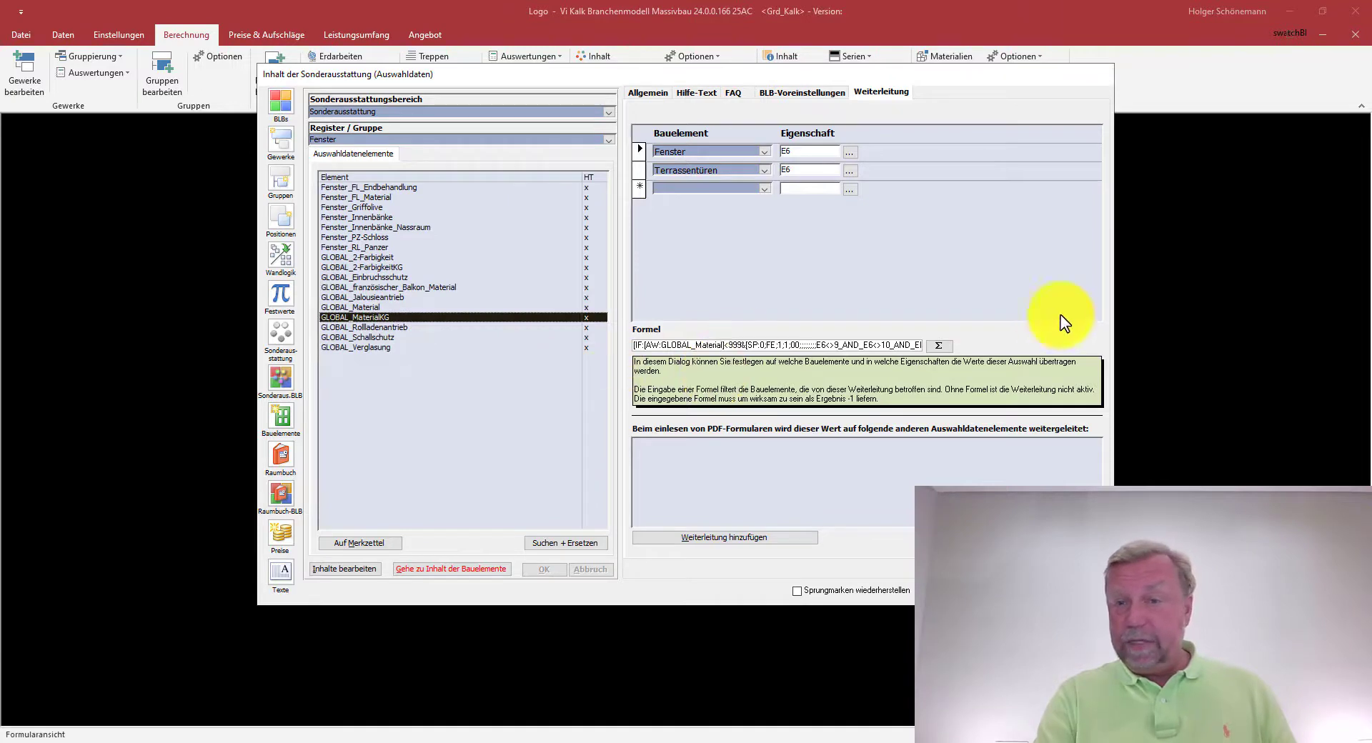
click(937, 346)
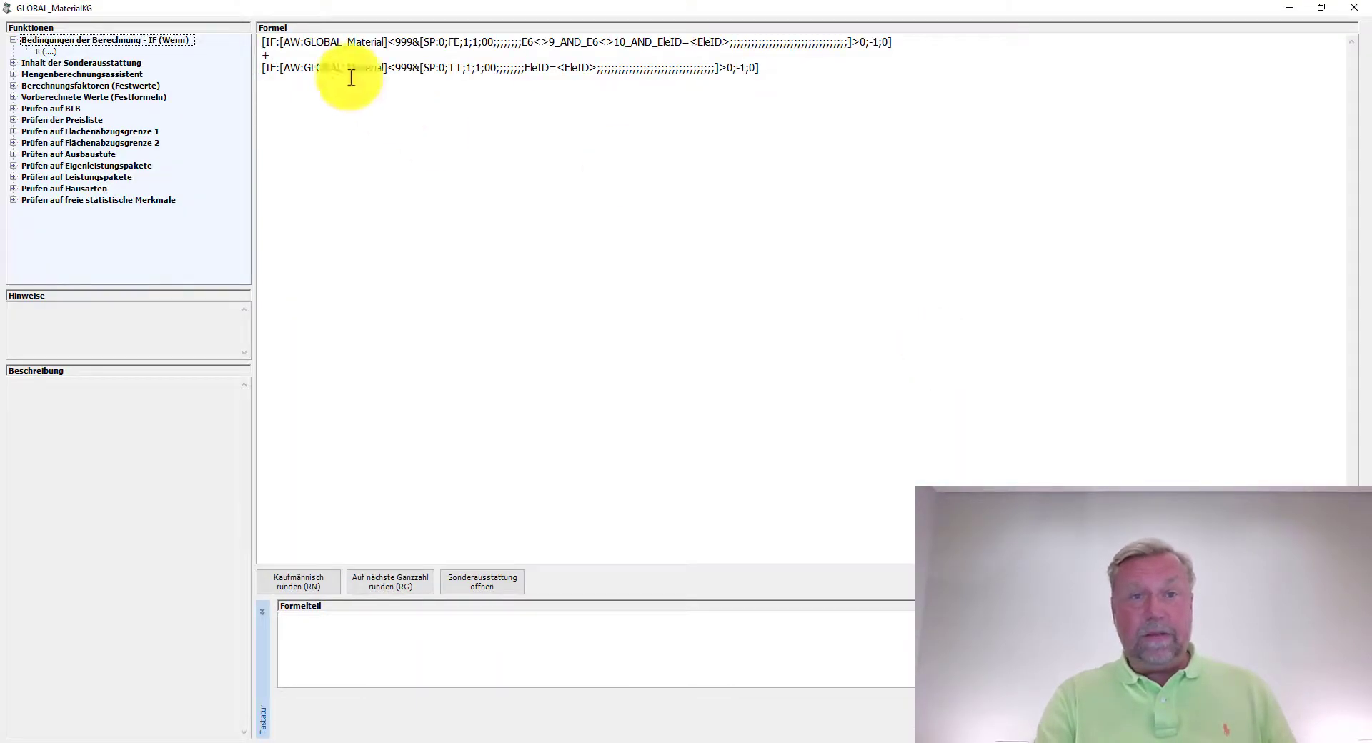
double_click(510, 73)
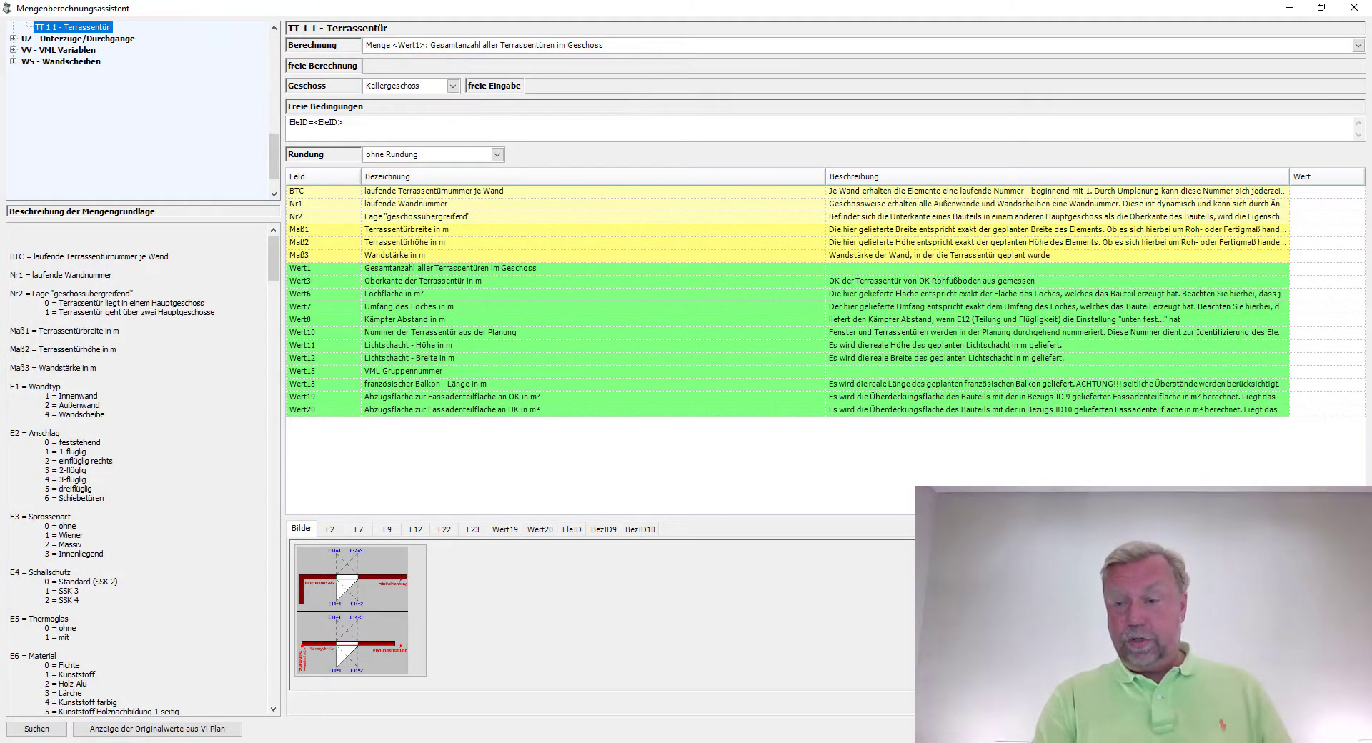
key(Return)
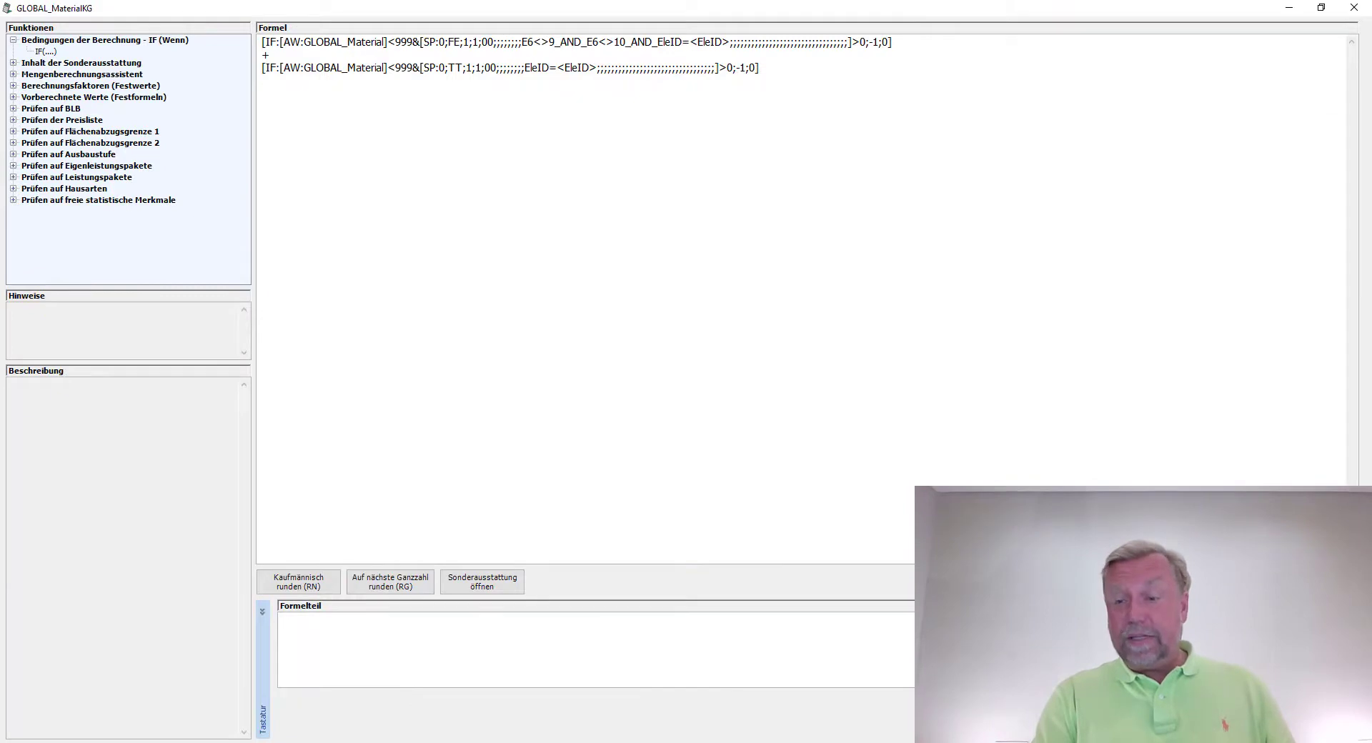
key(Escape)
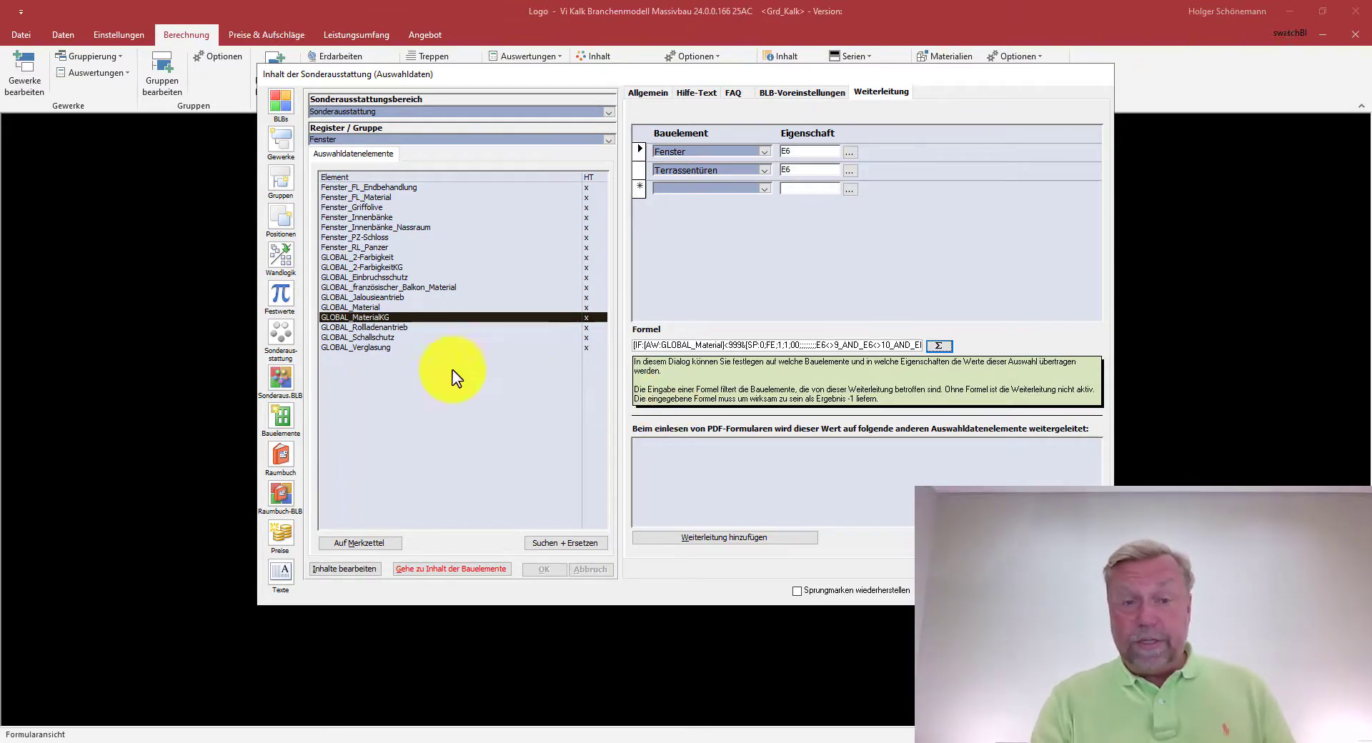
click(361, 308)
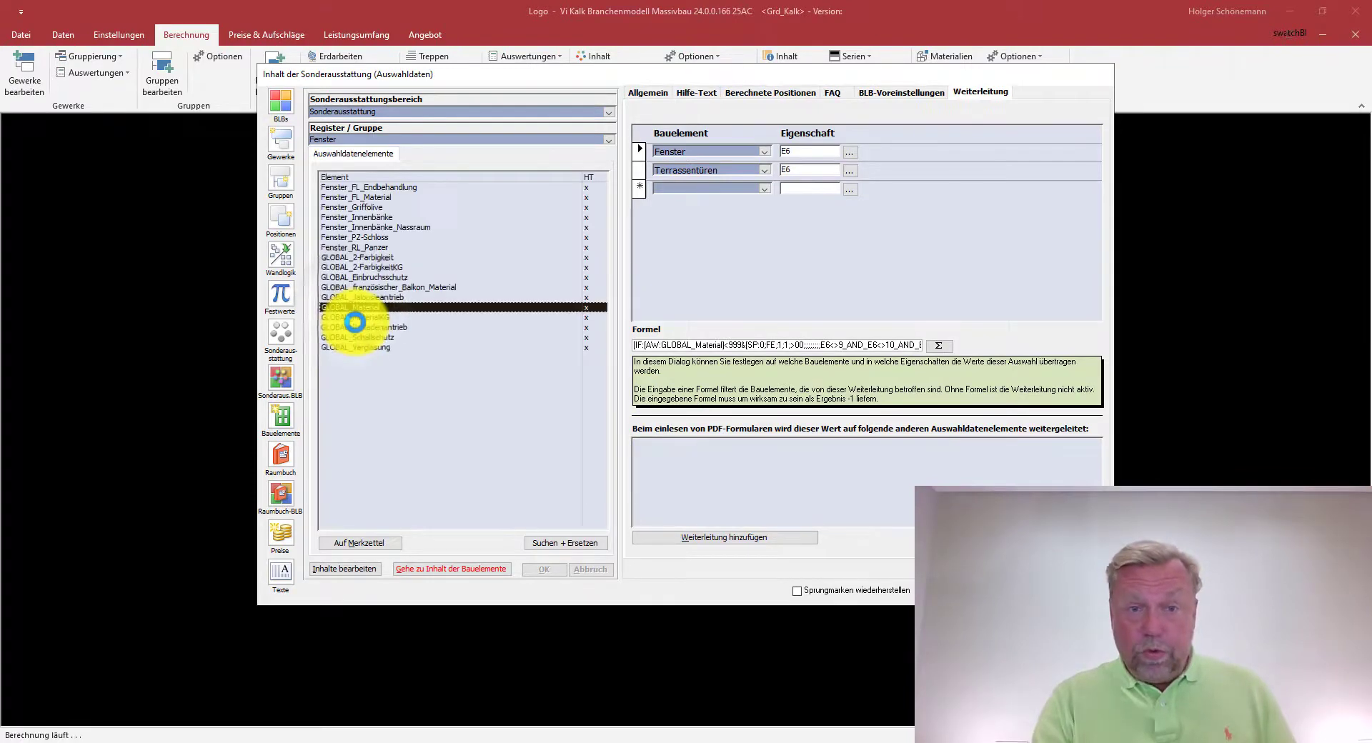
click(400, 318)
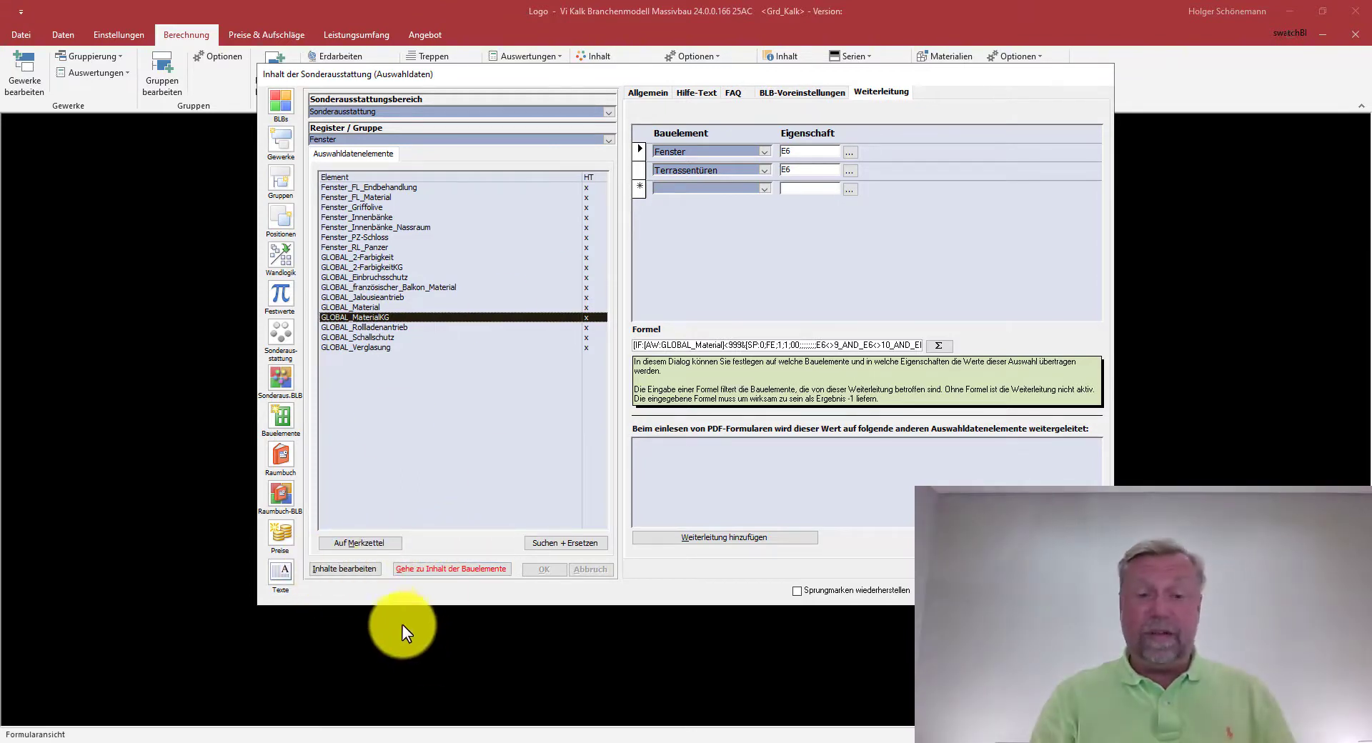
- In the Fenster form design, copy the Material Haus label and selection list beside Lichtschächte and set the copied label's text to Test
click(361, 571)
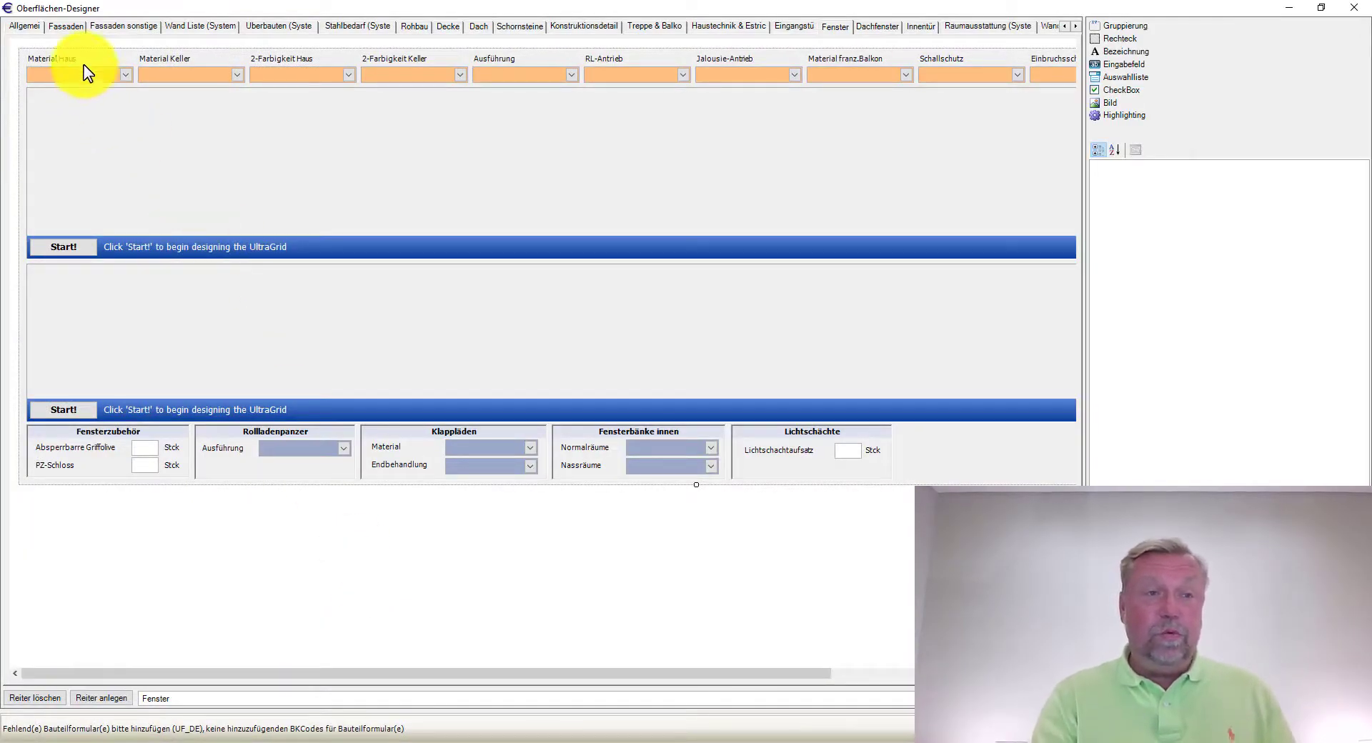
click(66, 84)
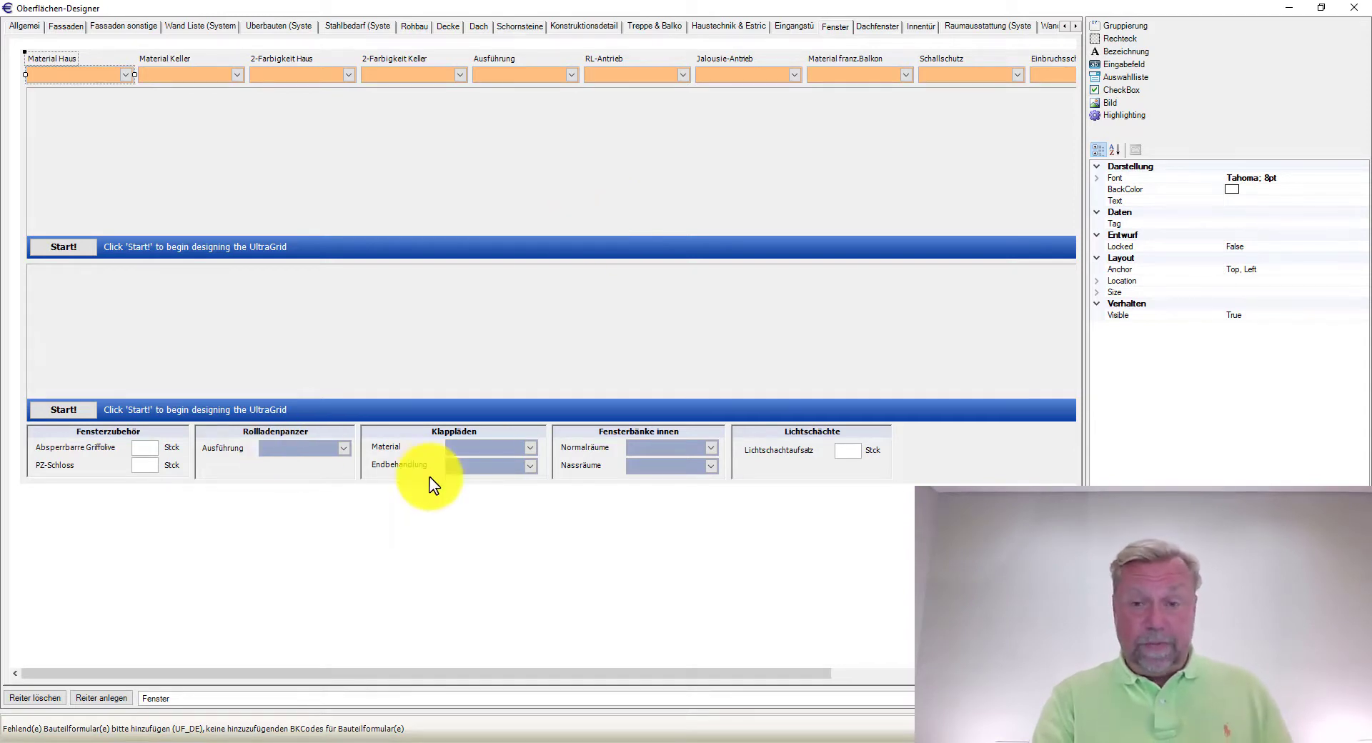
drag(428, 486, 928, 451)
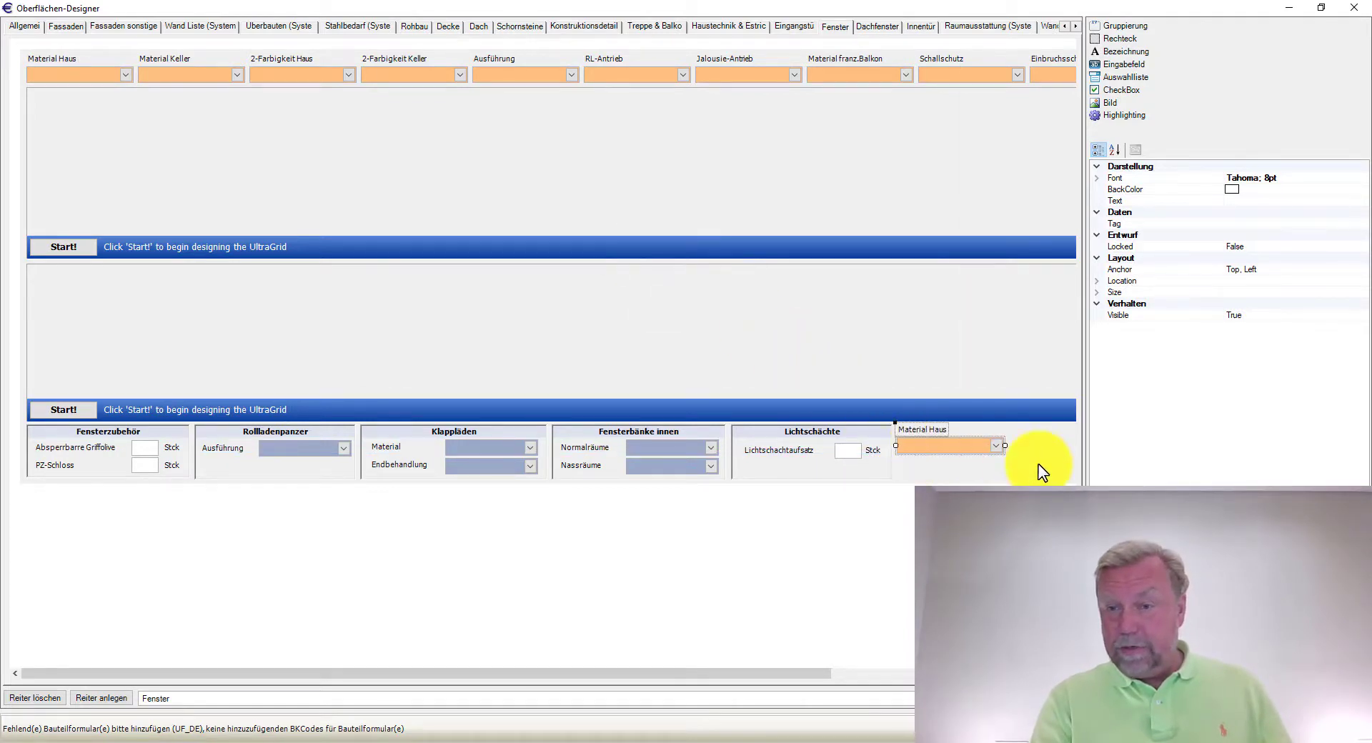
click(928, 429)
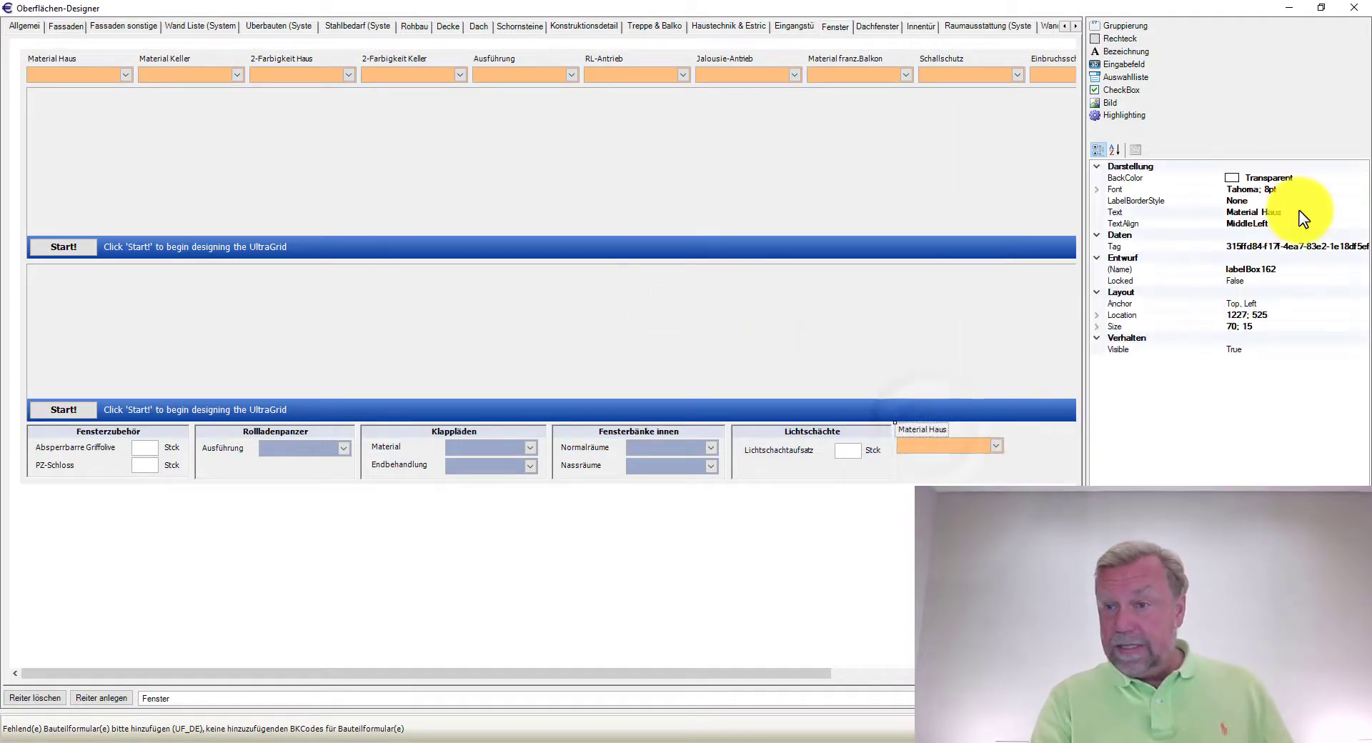
click(1290, 213)
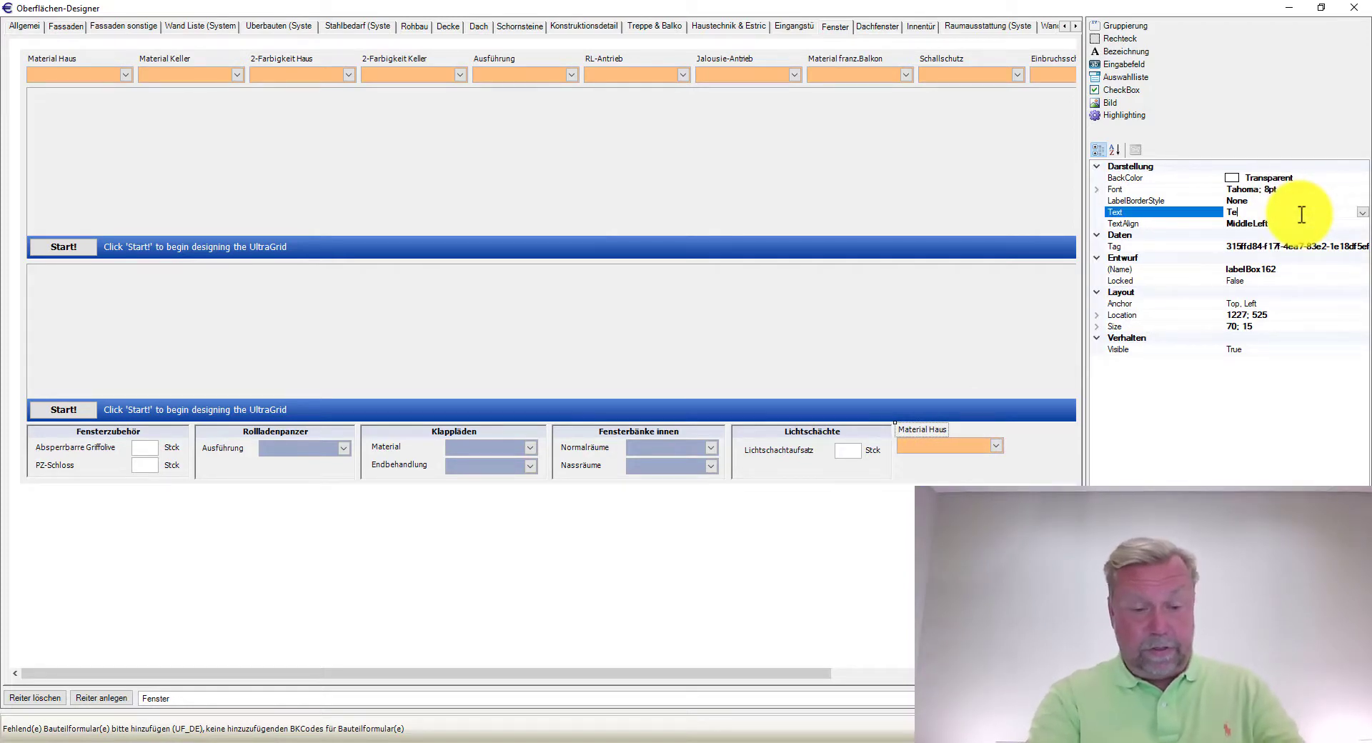
text(Test)
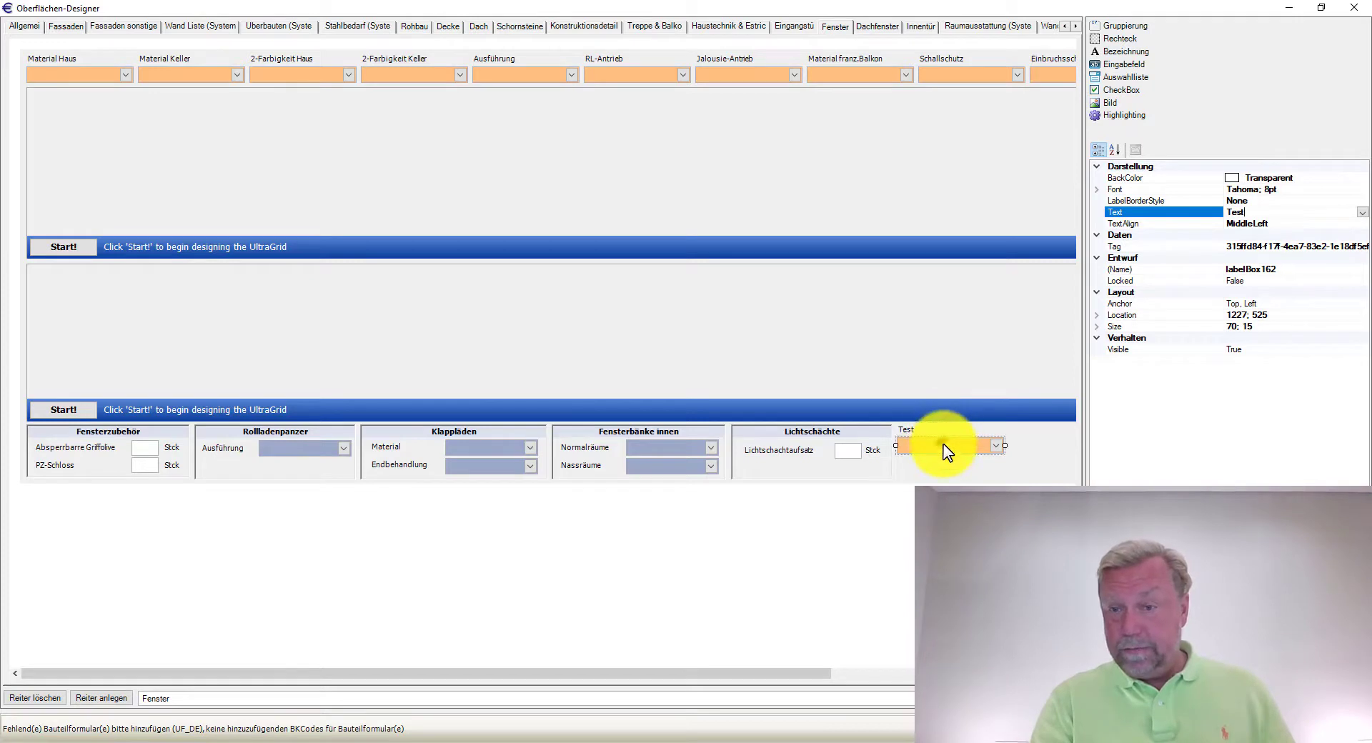
- Name the copied selection list GLOBAL_Test, reusing the prefix from the Material Haus list's name, and return to the selection data
click(950, 447)
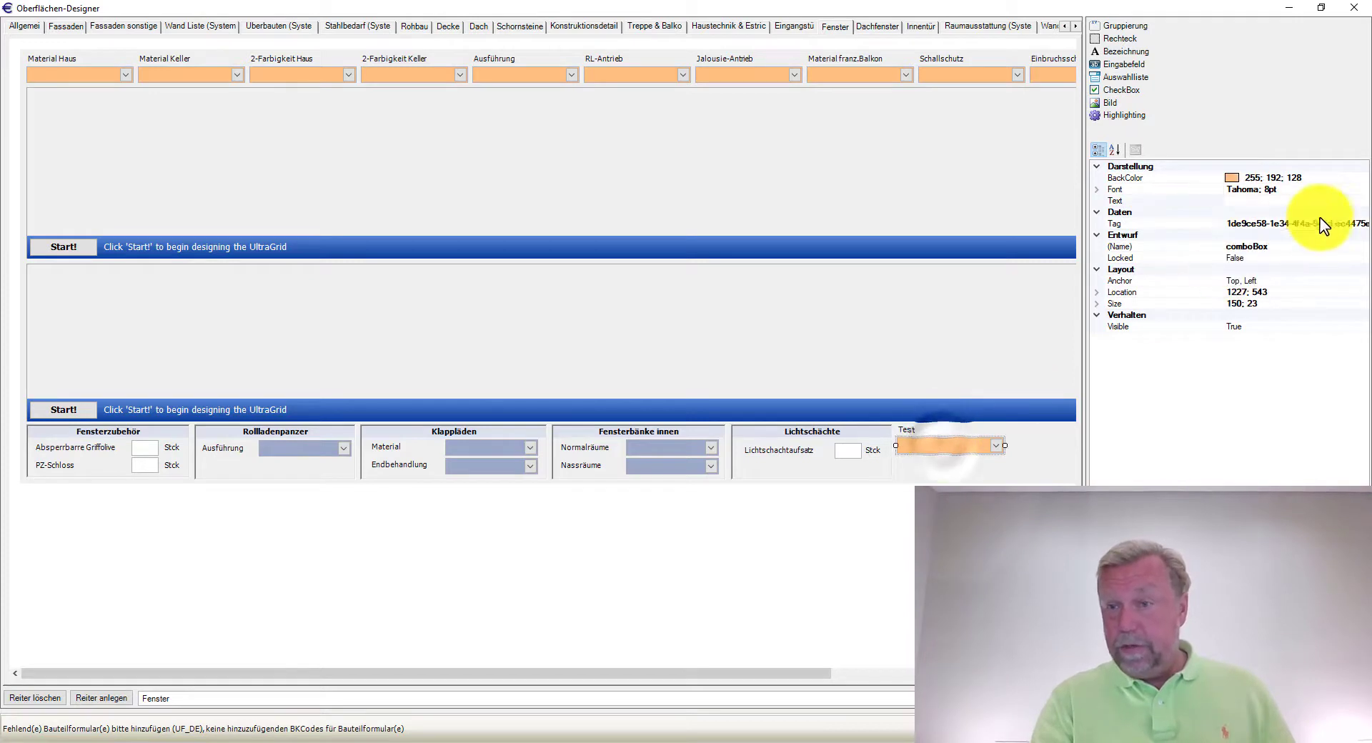
click(80, 75)
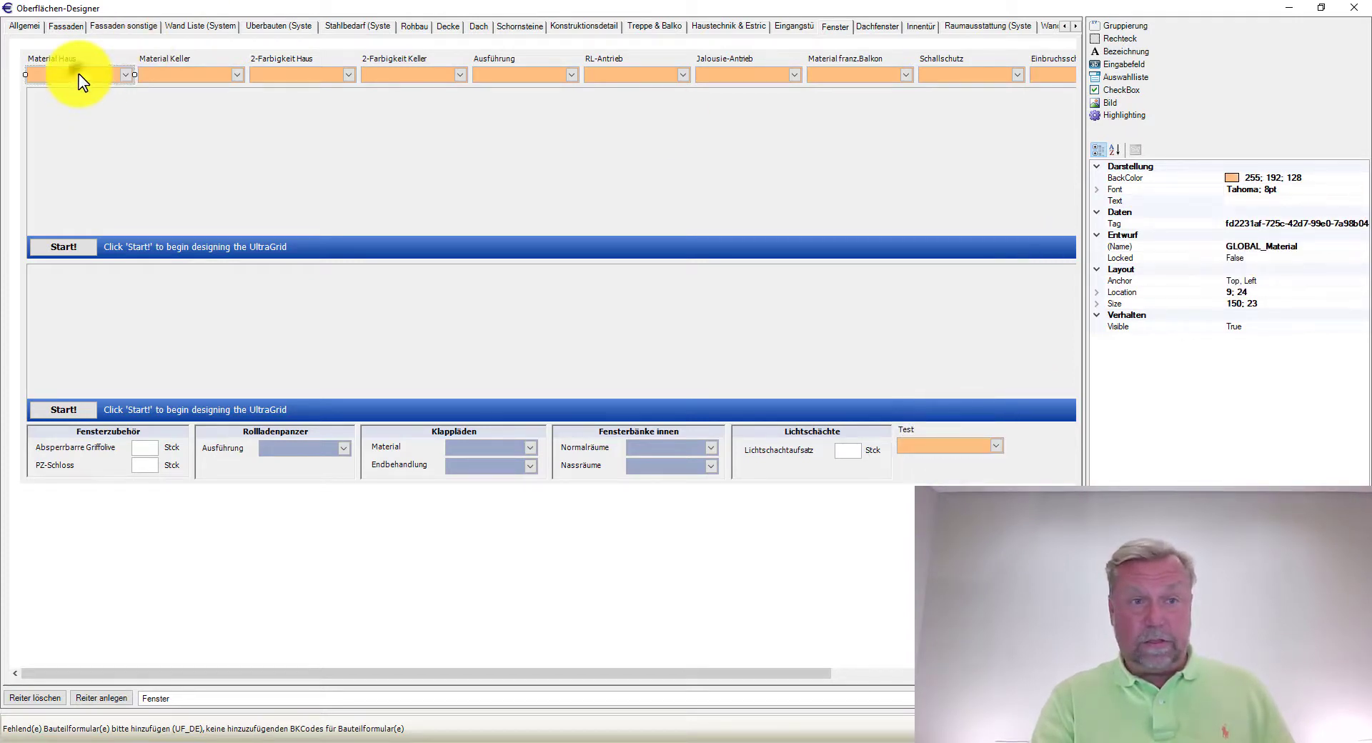
click(1323, 249)
drag(1322, 251, 1217, 251)
key(ctrl+c)
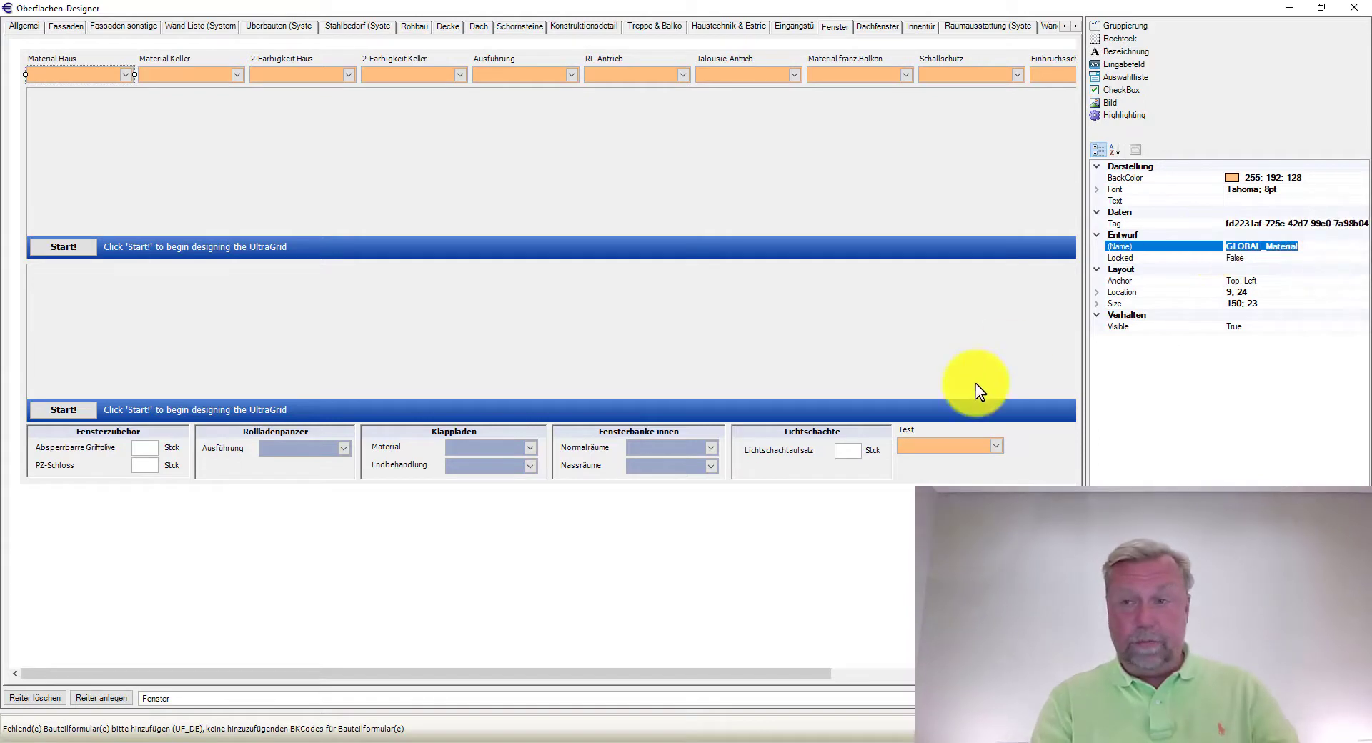
click(916, 447)
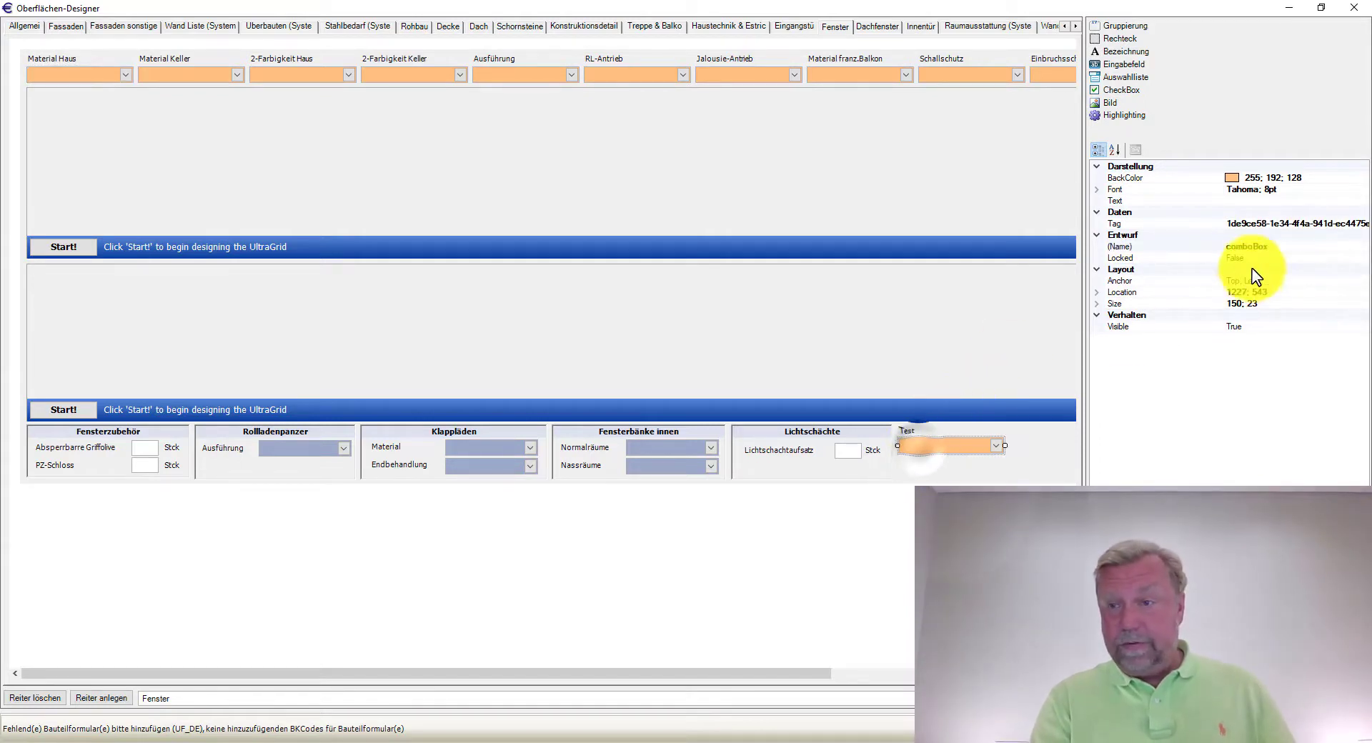
click(1285, 246)
key(ctrl+v)
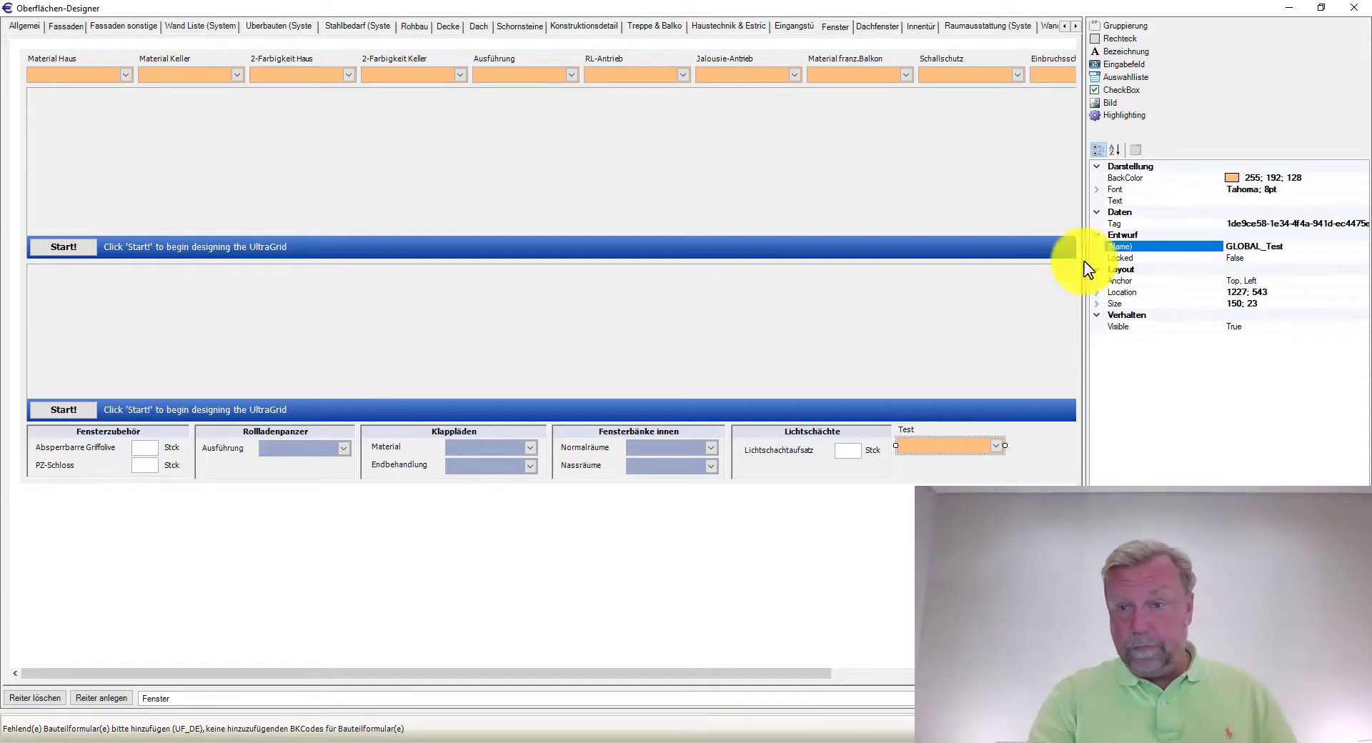
click(1036, 441)
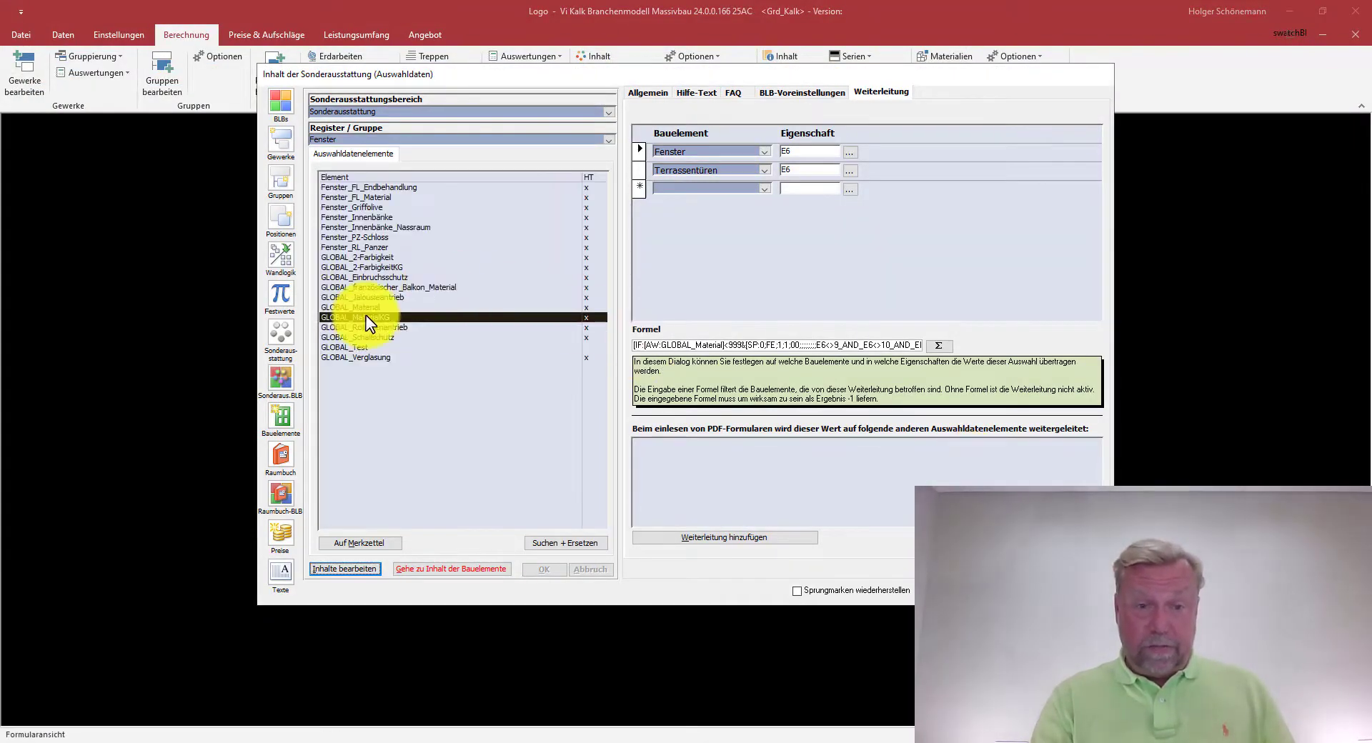
- Check the general settings of GLOBAL_Test and copy the list entries of GLOBAL_Material into it
click(359, 349)
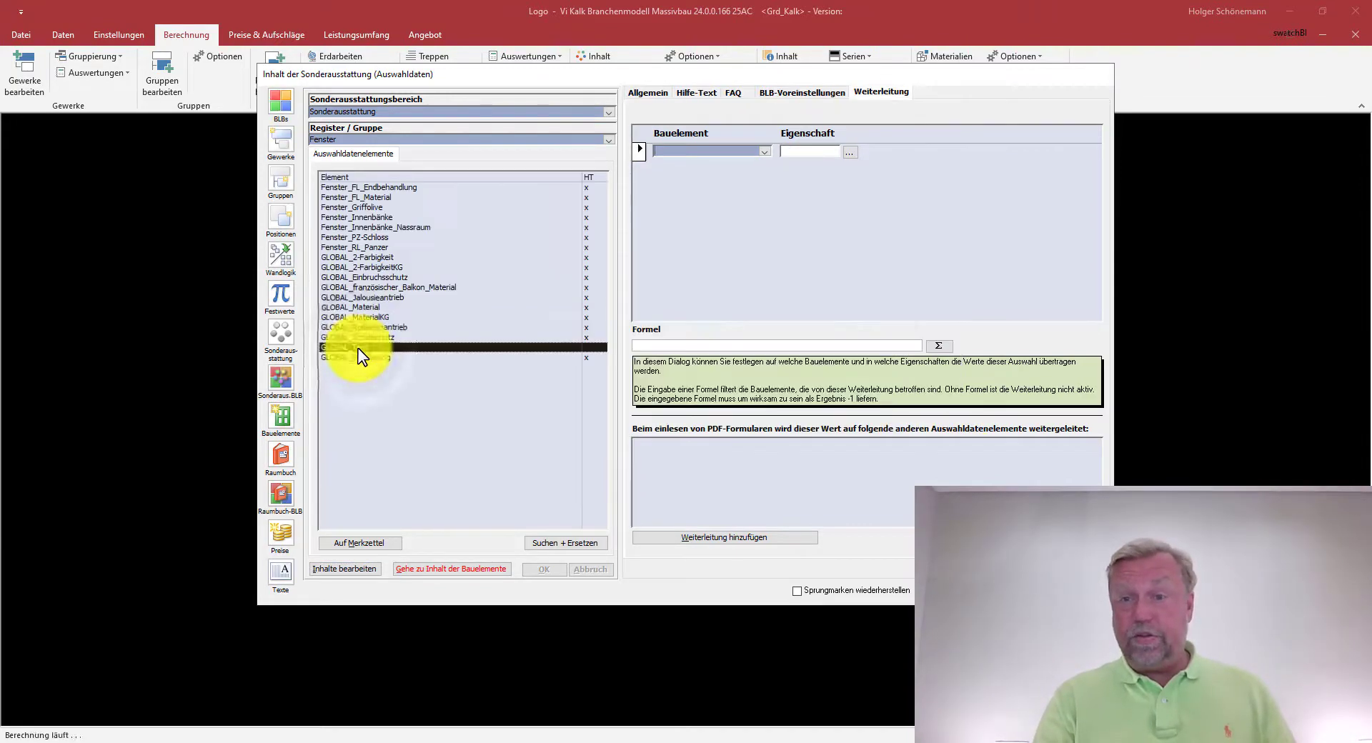
click(642, 94)
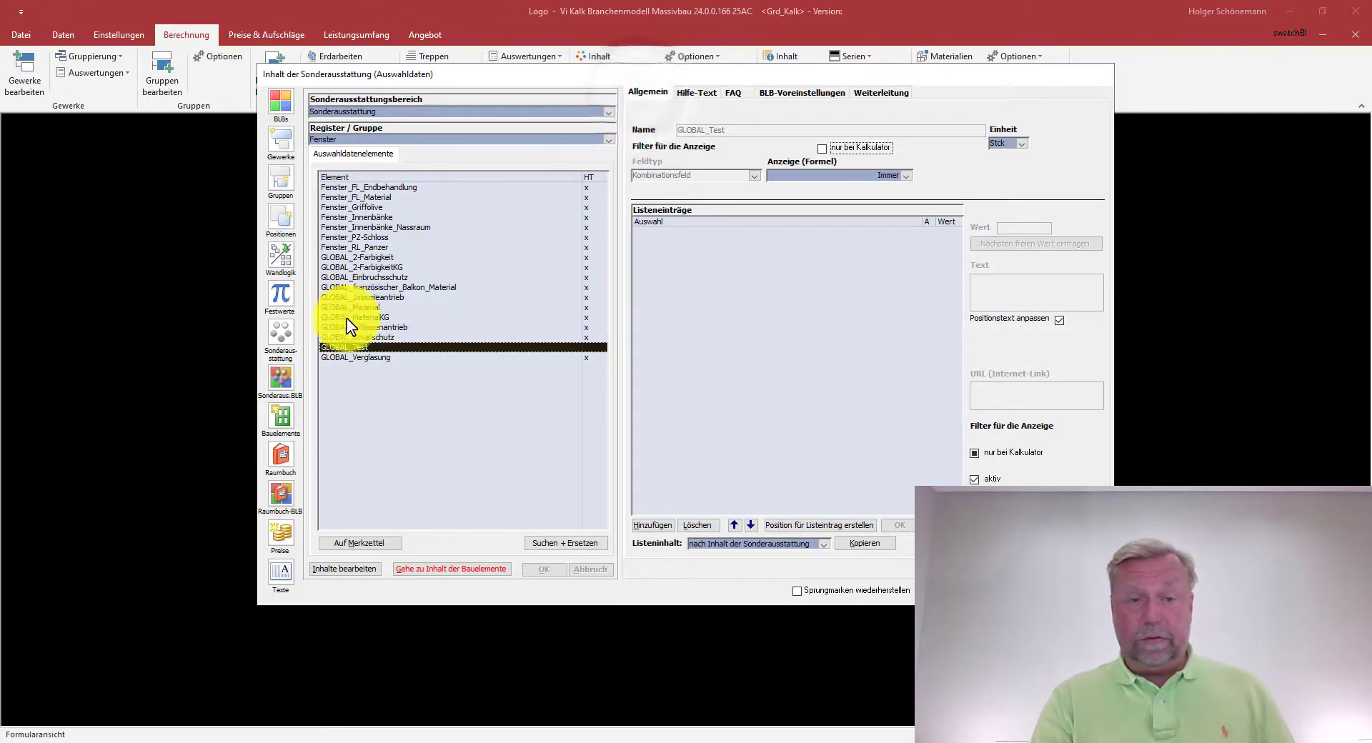
click(372, 309)
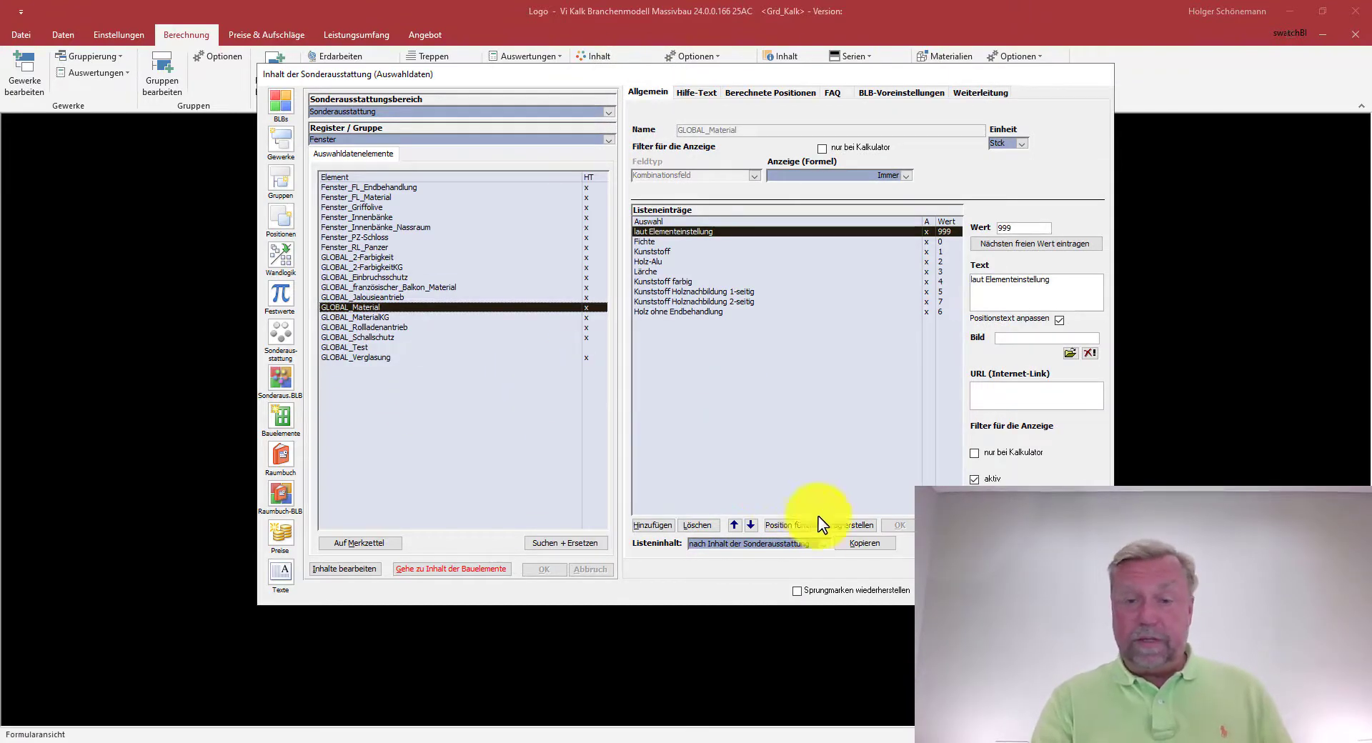
click(856, 547)
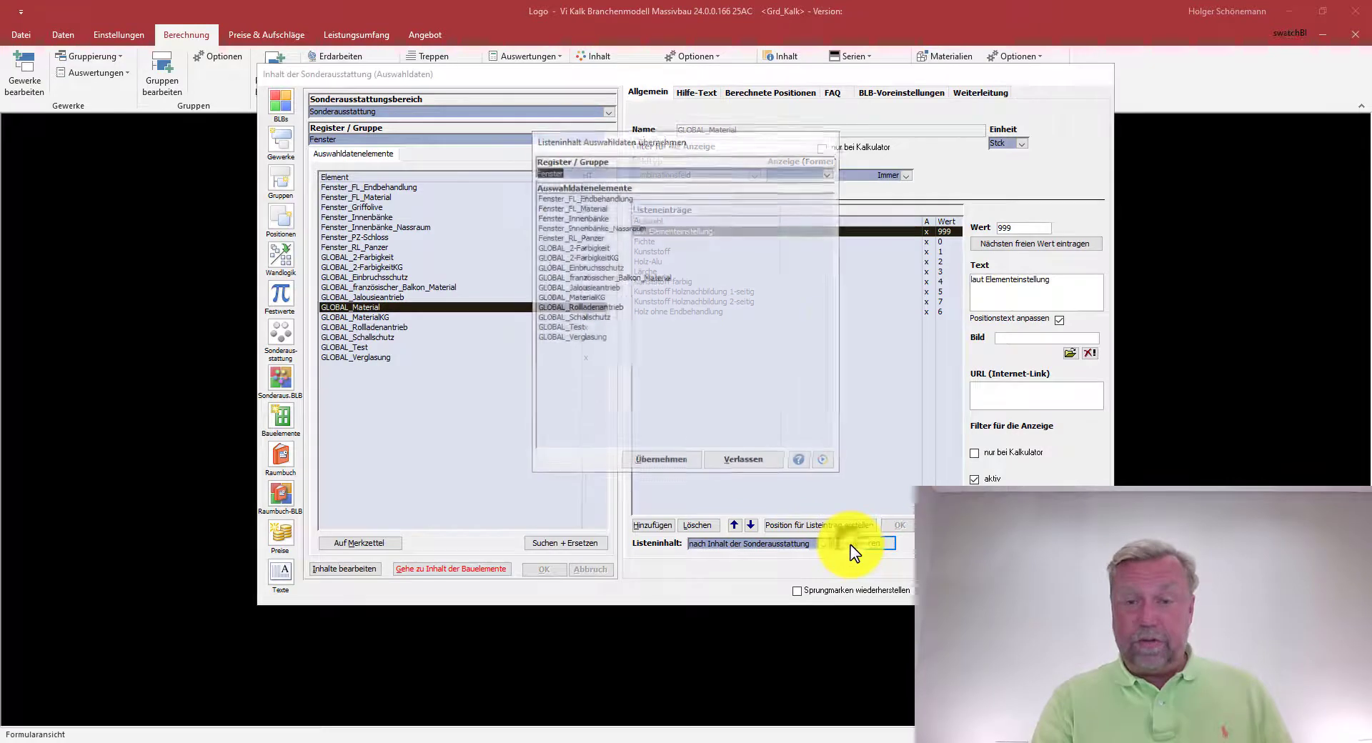
click(593, 328)
click(647, 462)
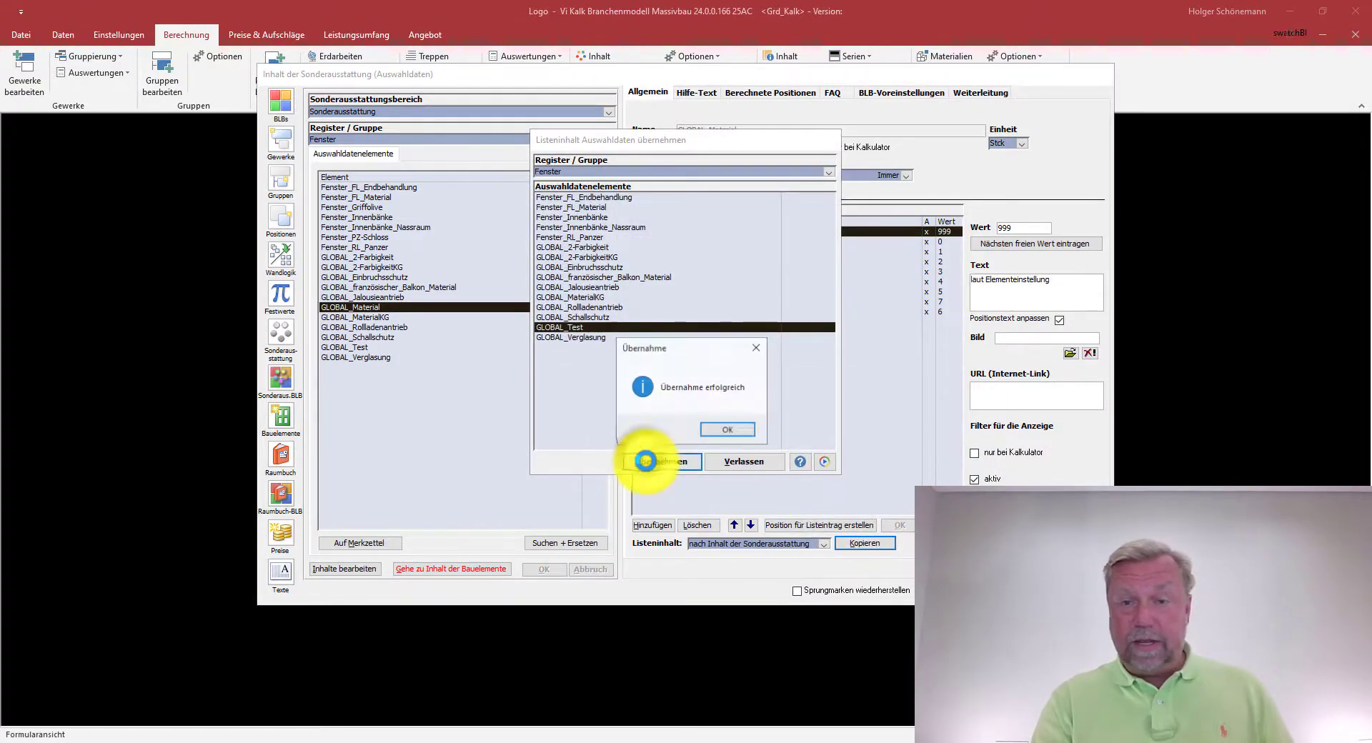
click(720, 431)
- Add the building elements Fenster and Terrassentüren to the forwarding of GLOBAL_Test
click(353, 348)
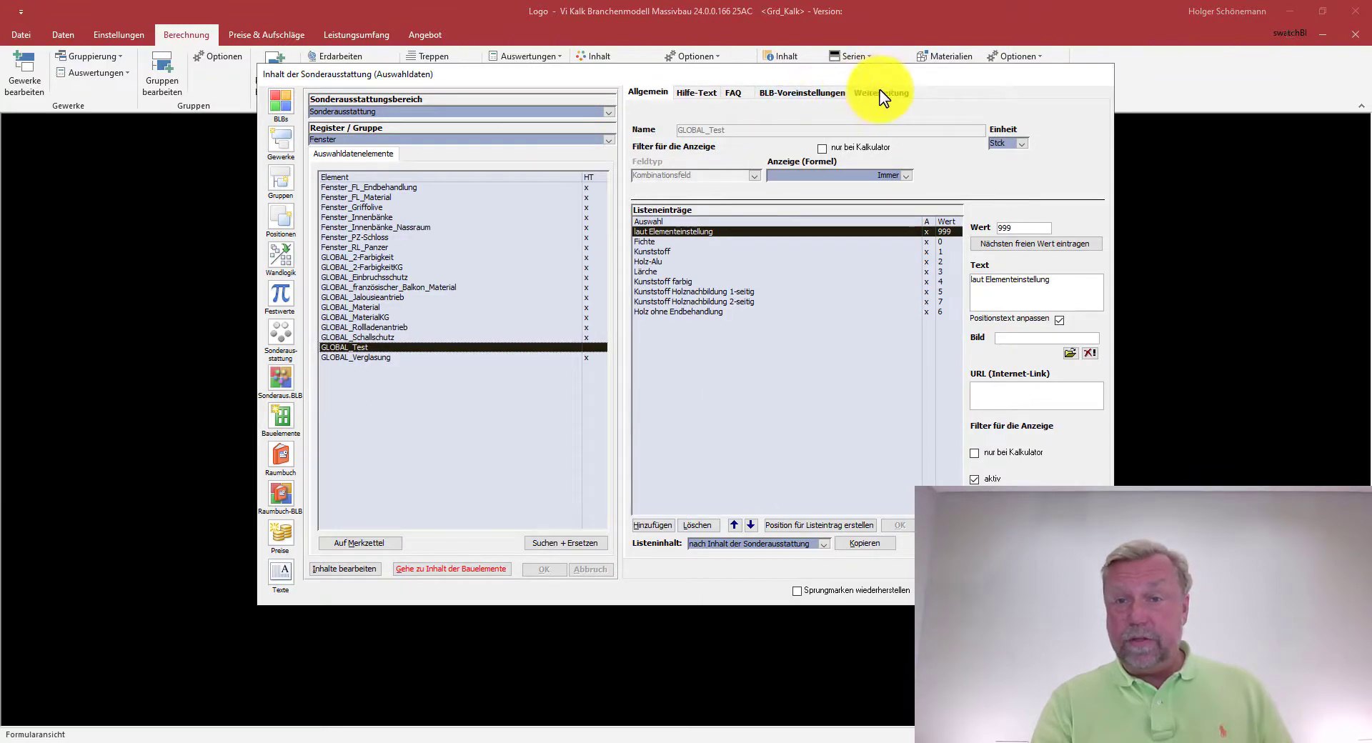
click(881, 93)
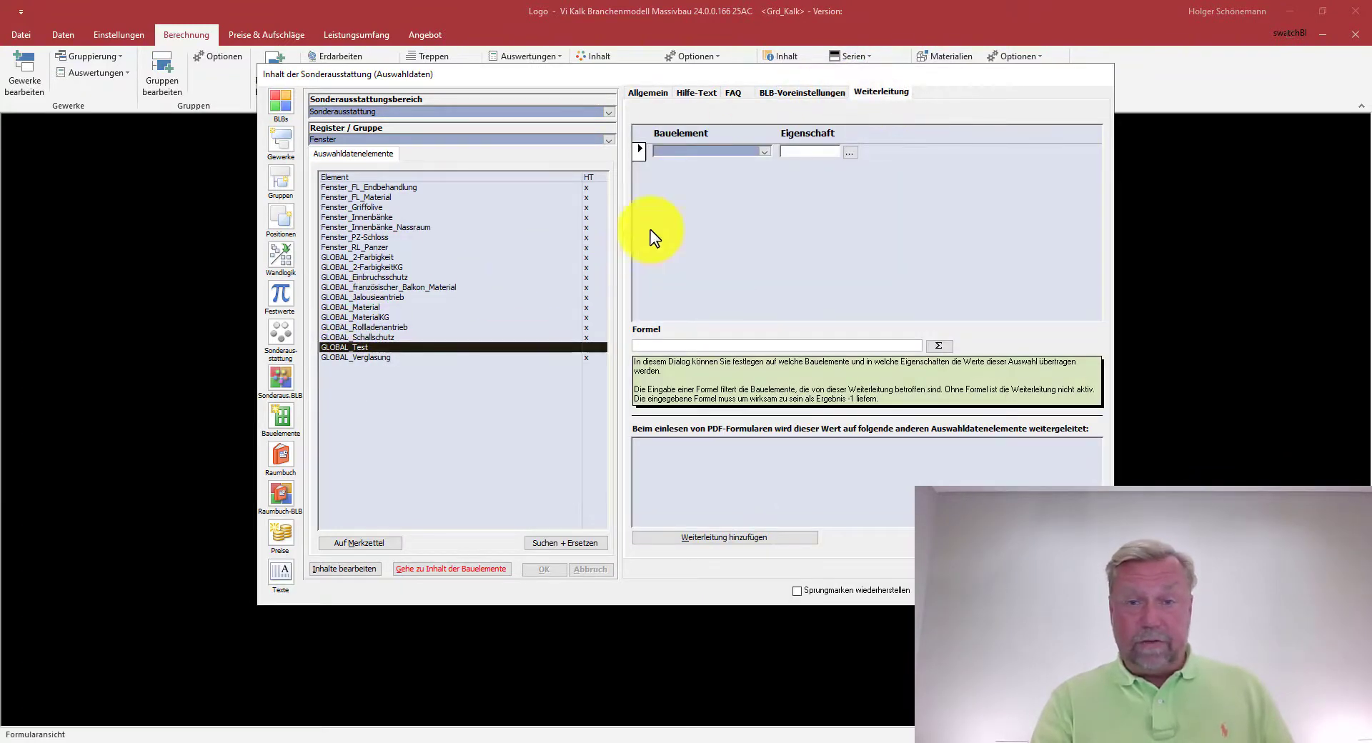
click(767, 152)
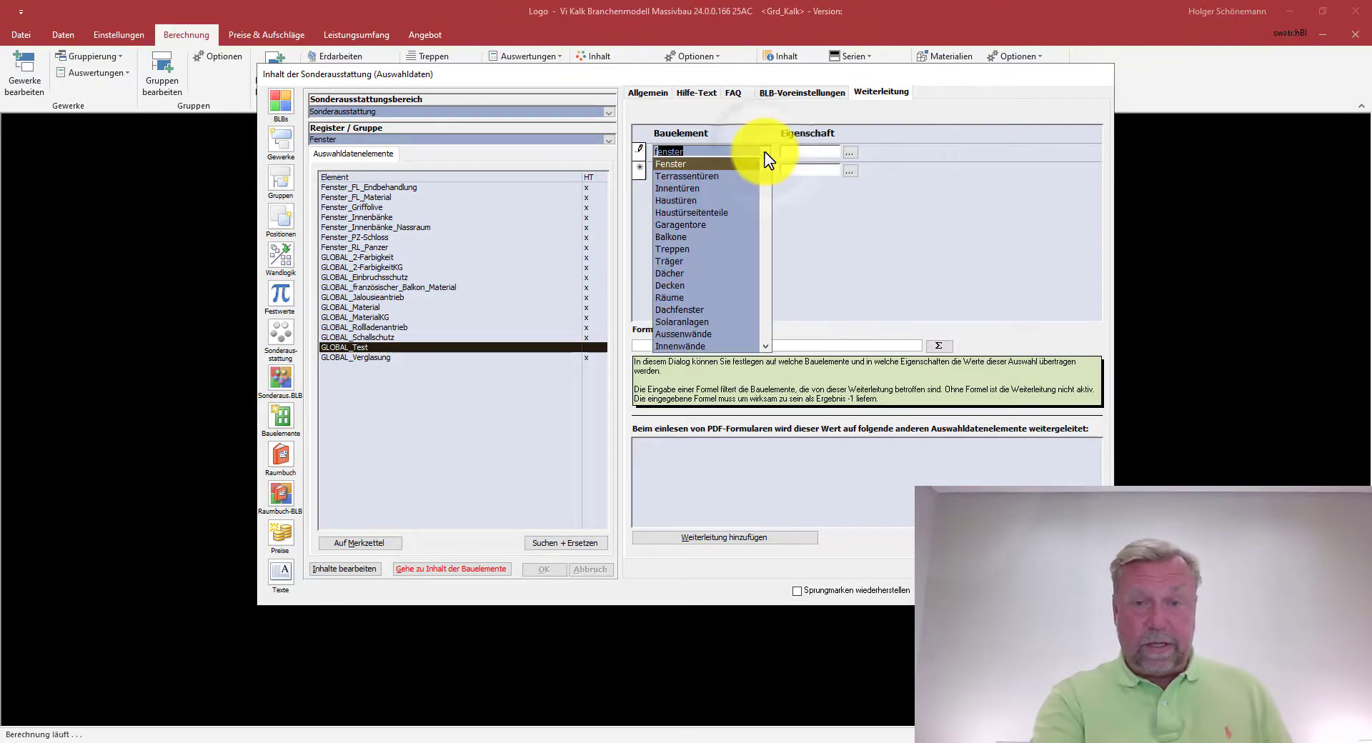
click(767, 158)
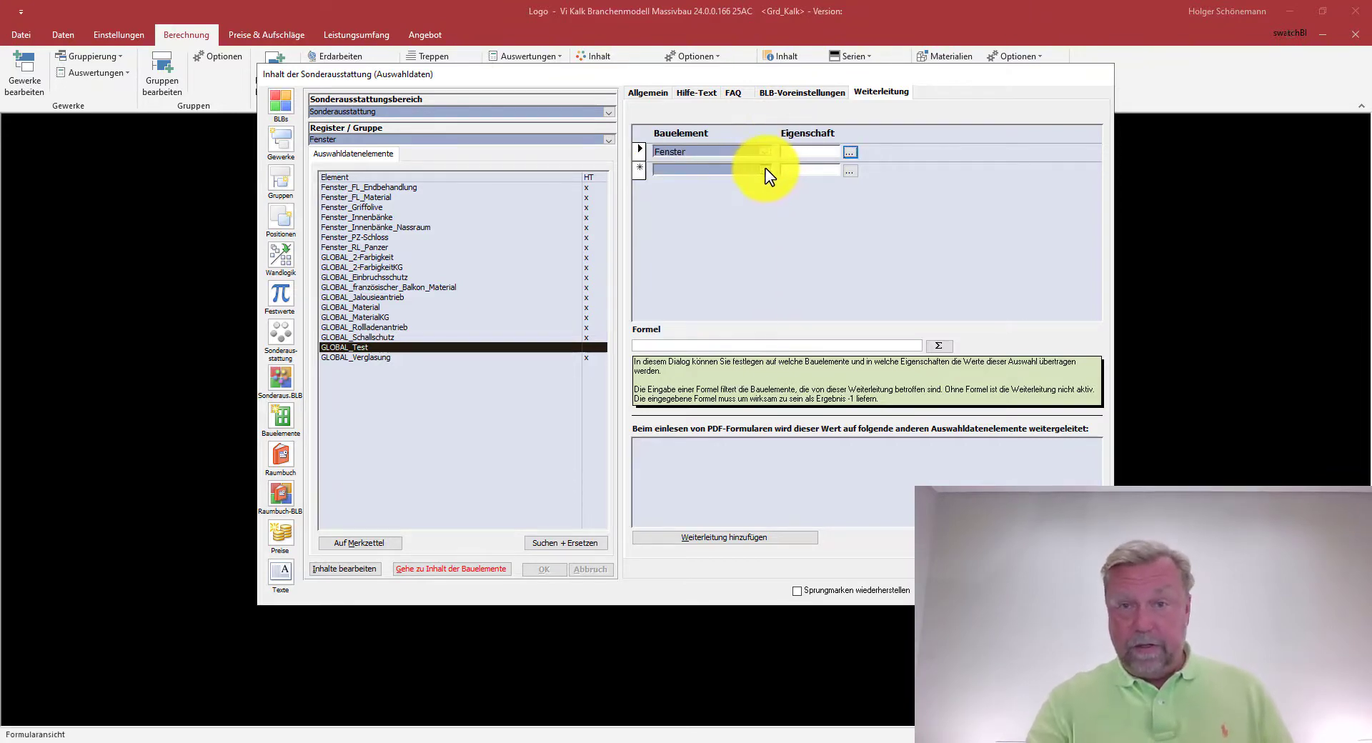
click(767, 171)
click(767, 172)
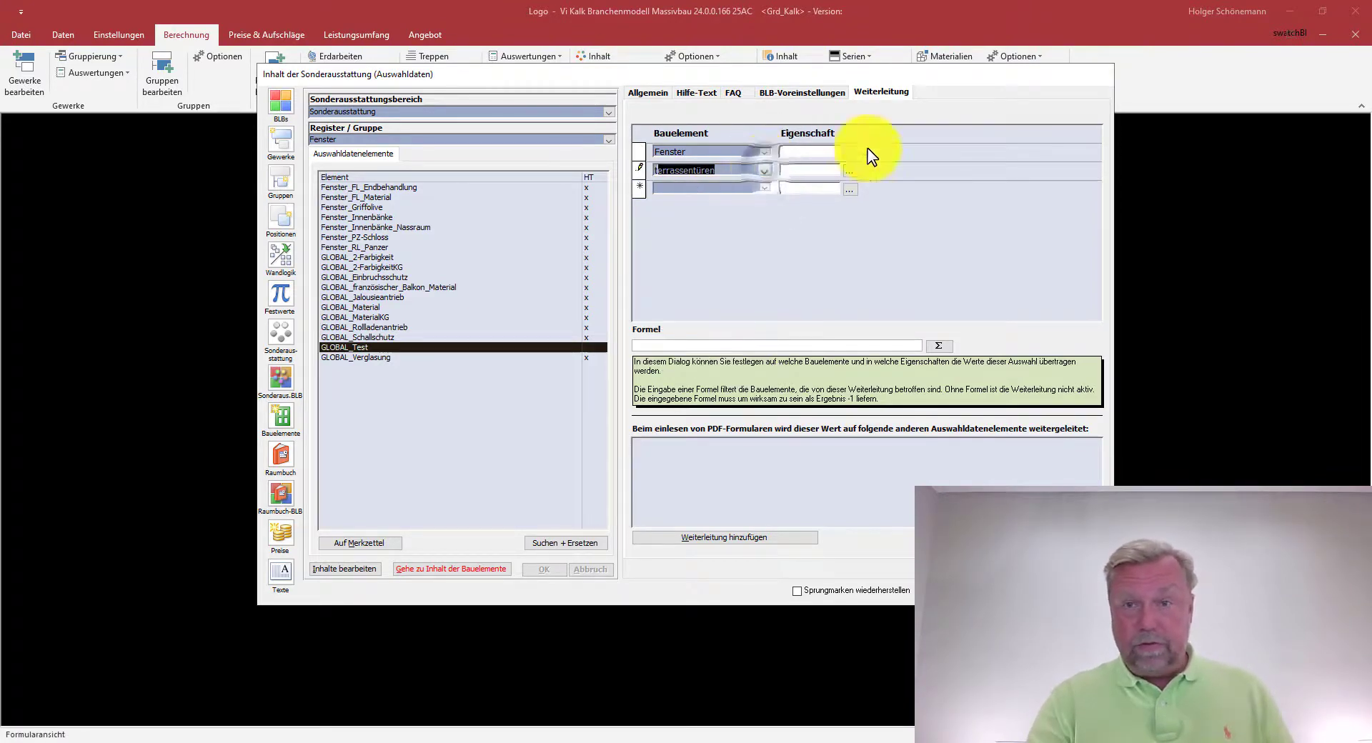
- Assign the Material property E6 to both the Fenster and Terrassentüren entries in the GLOBAL_Test forwarding
click(850, 152)
click(648, 179)
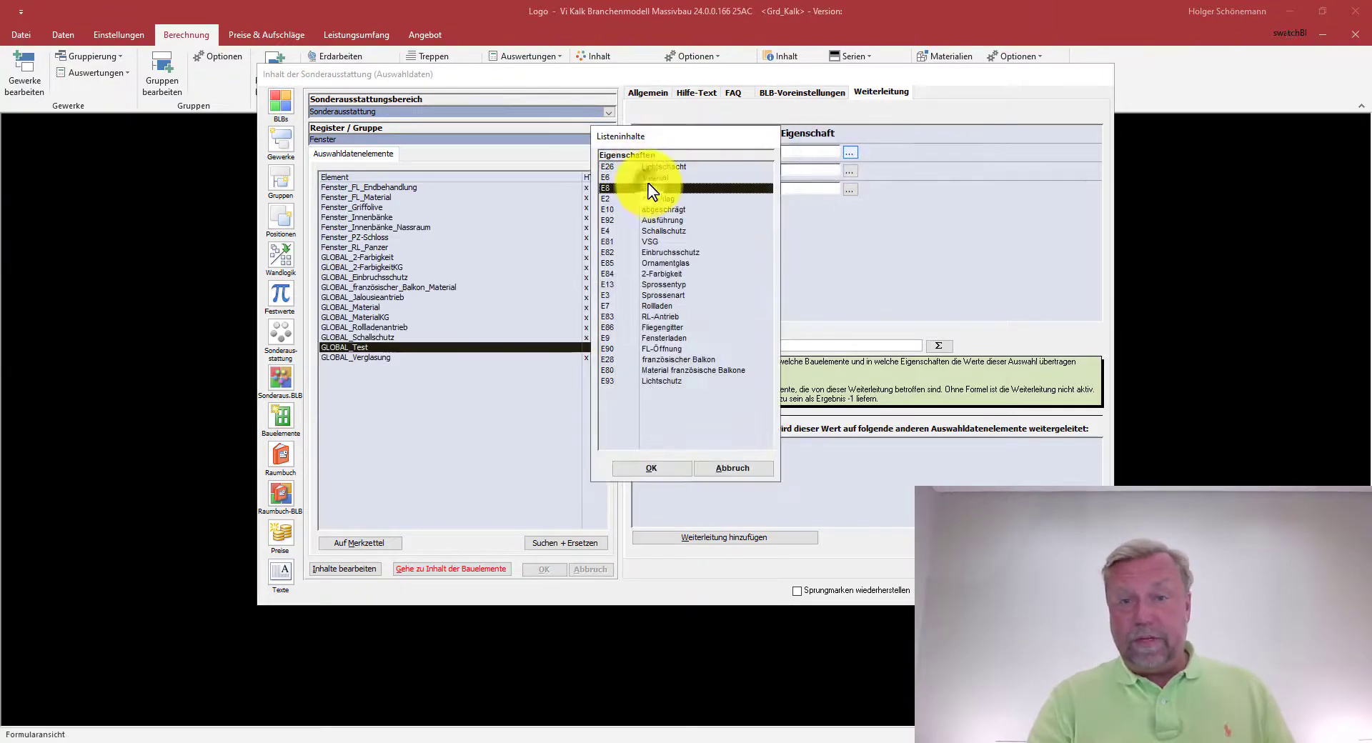
click(659, 469)
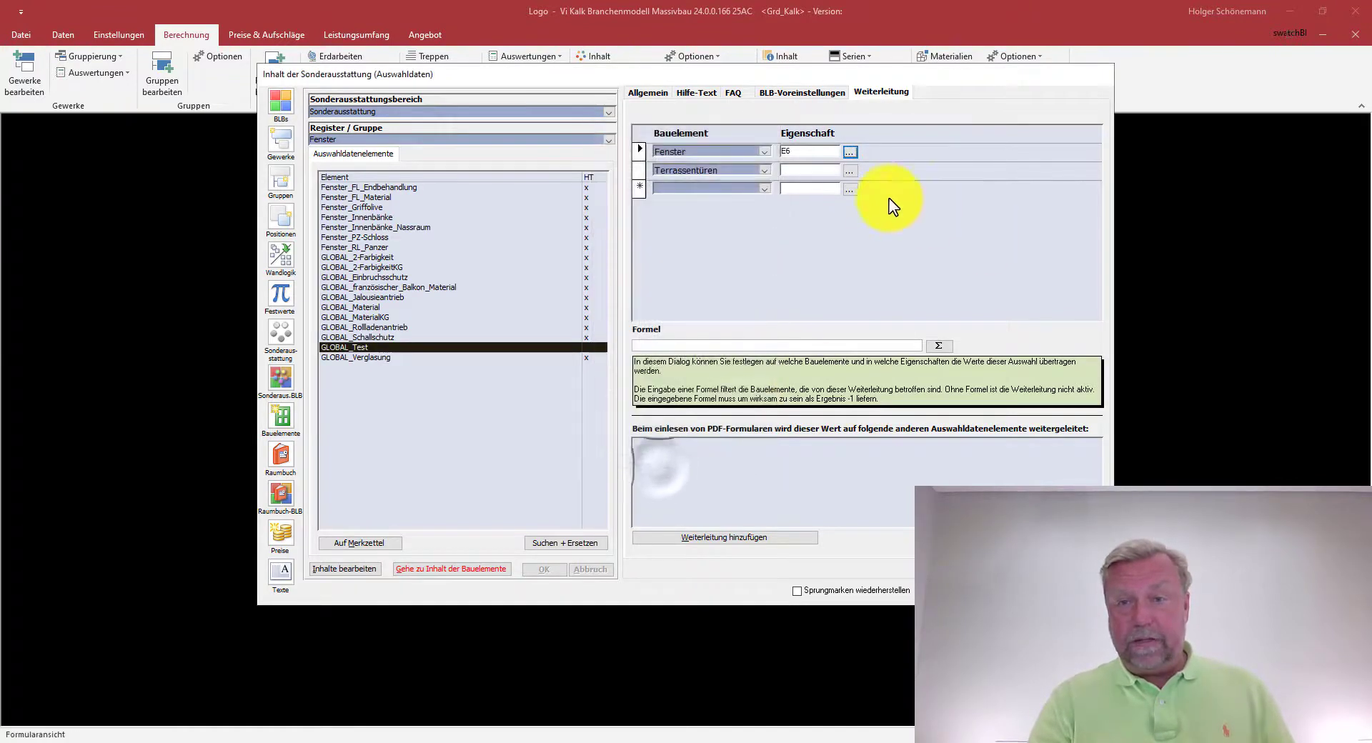
click(850, 171)
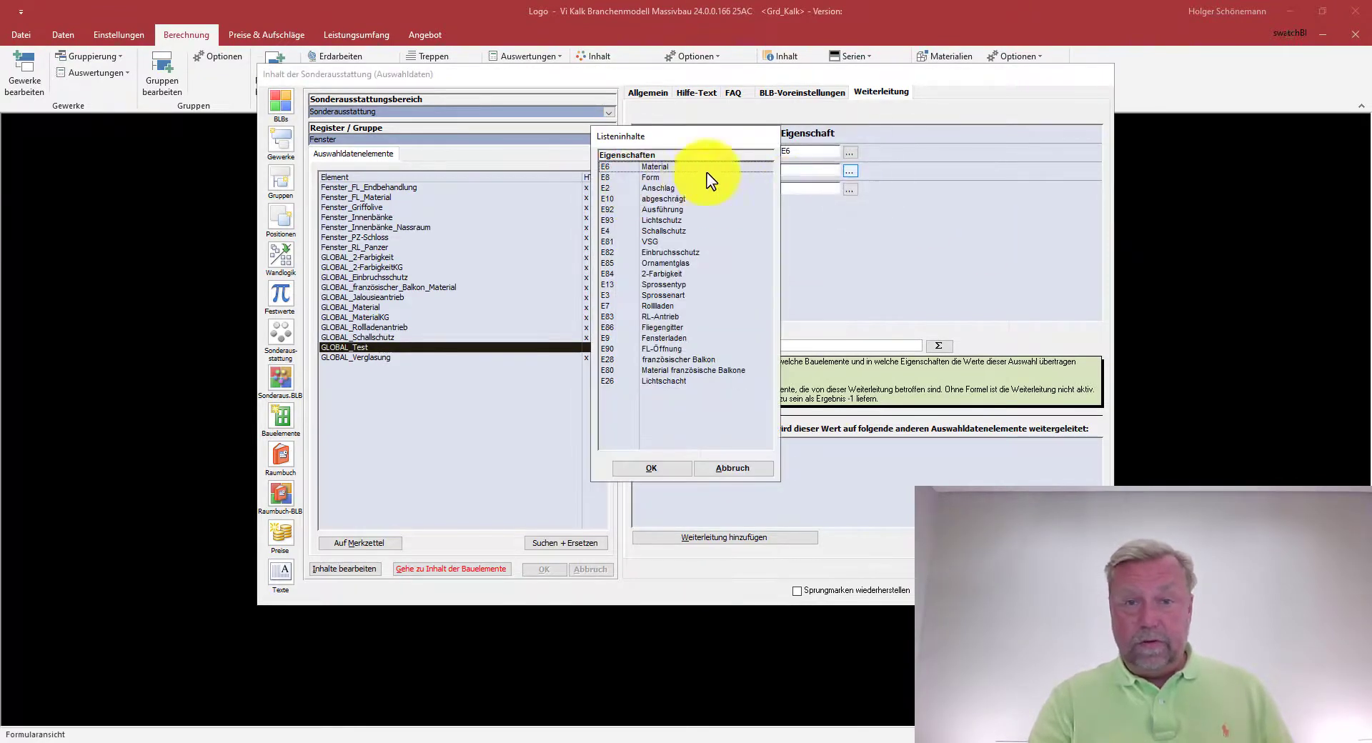
click(654, 168)
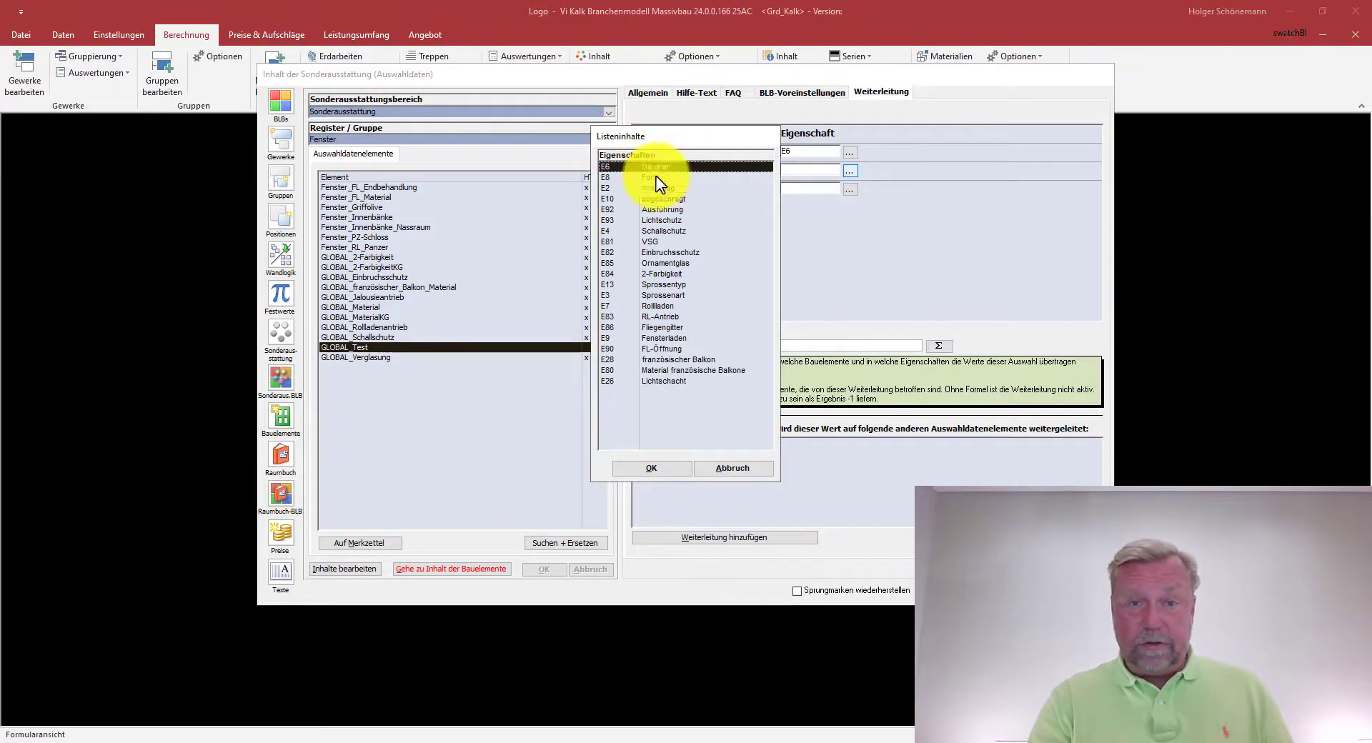
click(655, 466)
- Examine the window part of the GLOBAL_Material forwarding formula and its floor options, keeping Alle >Kellergeschoss
click(358, 307)
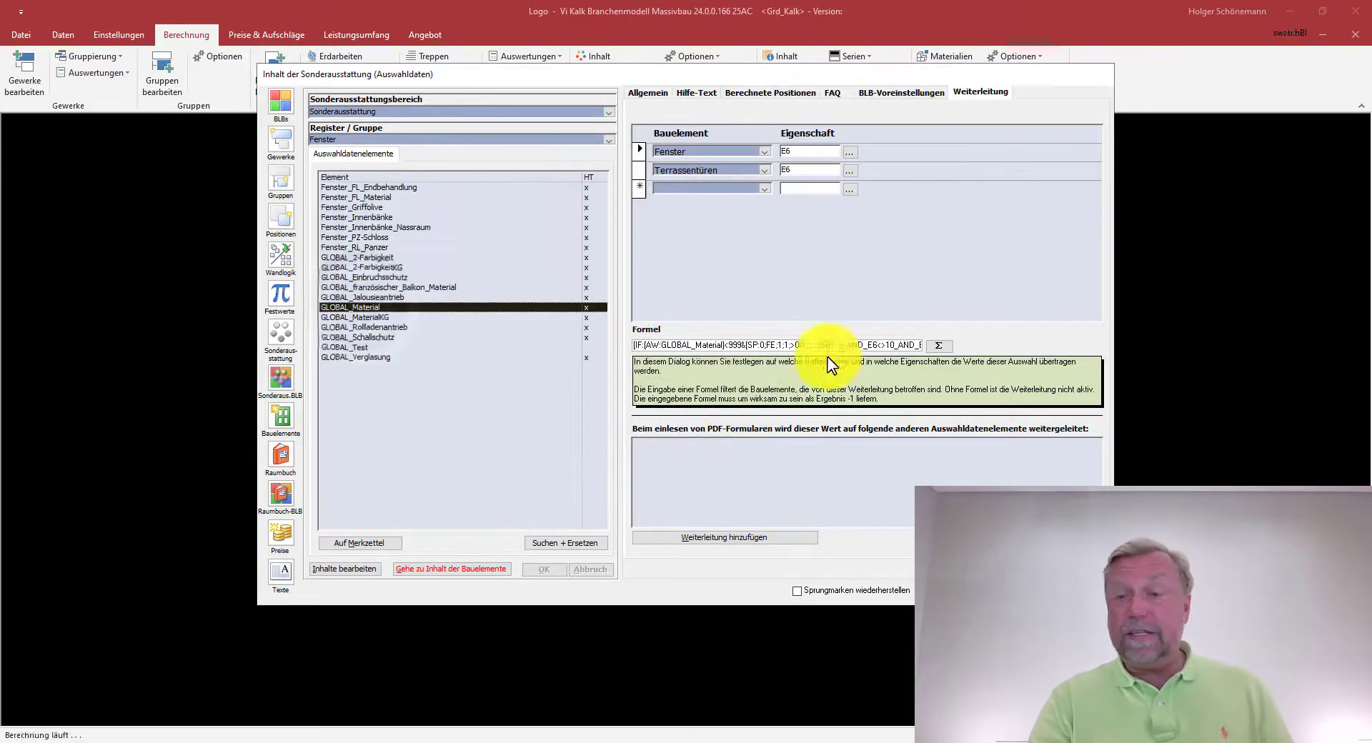
double_click(654, 345)
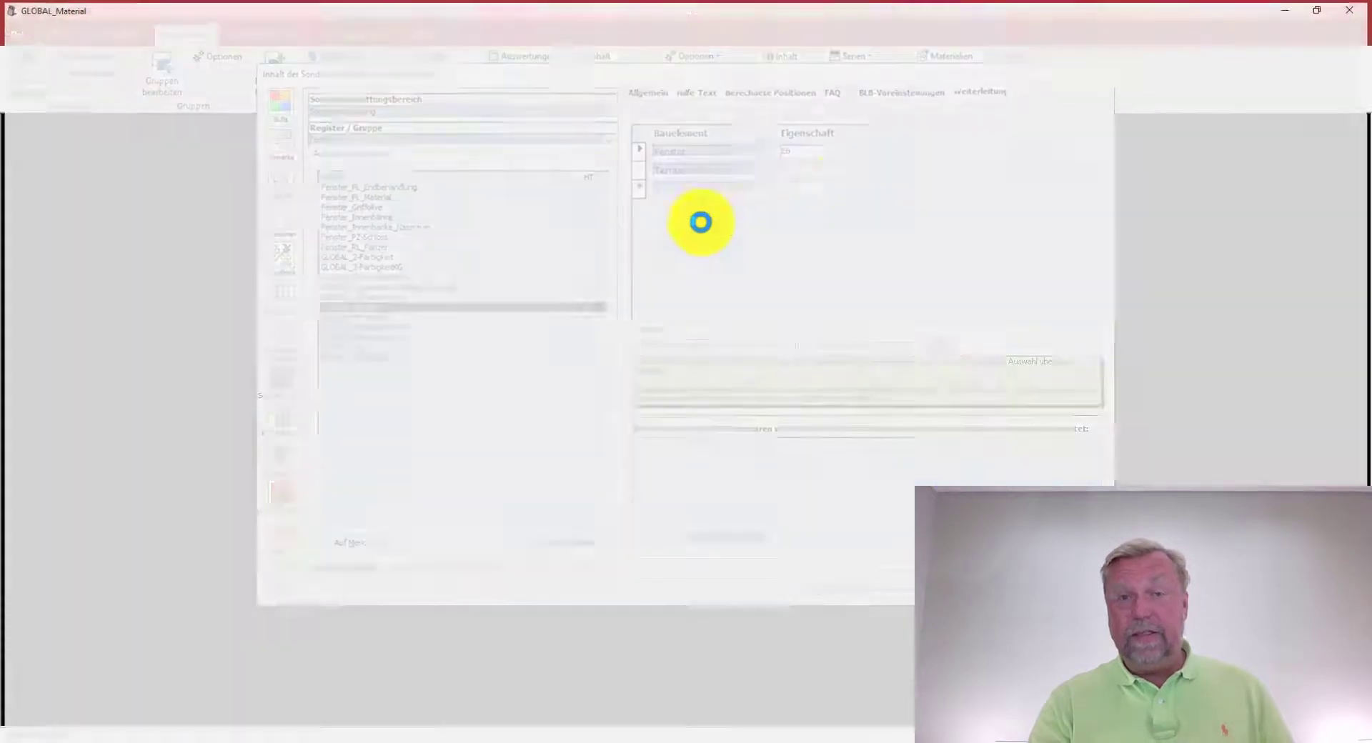
double_click(525, 40)
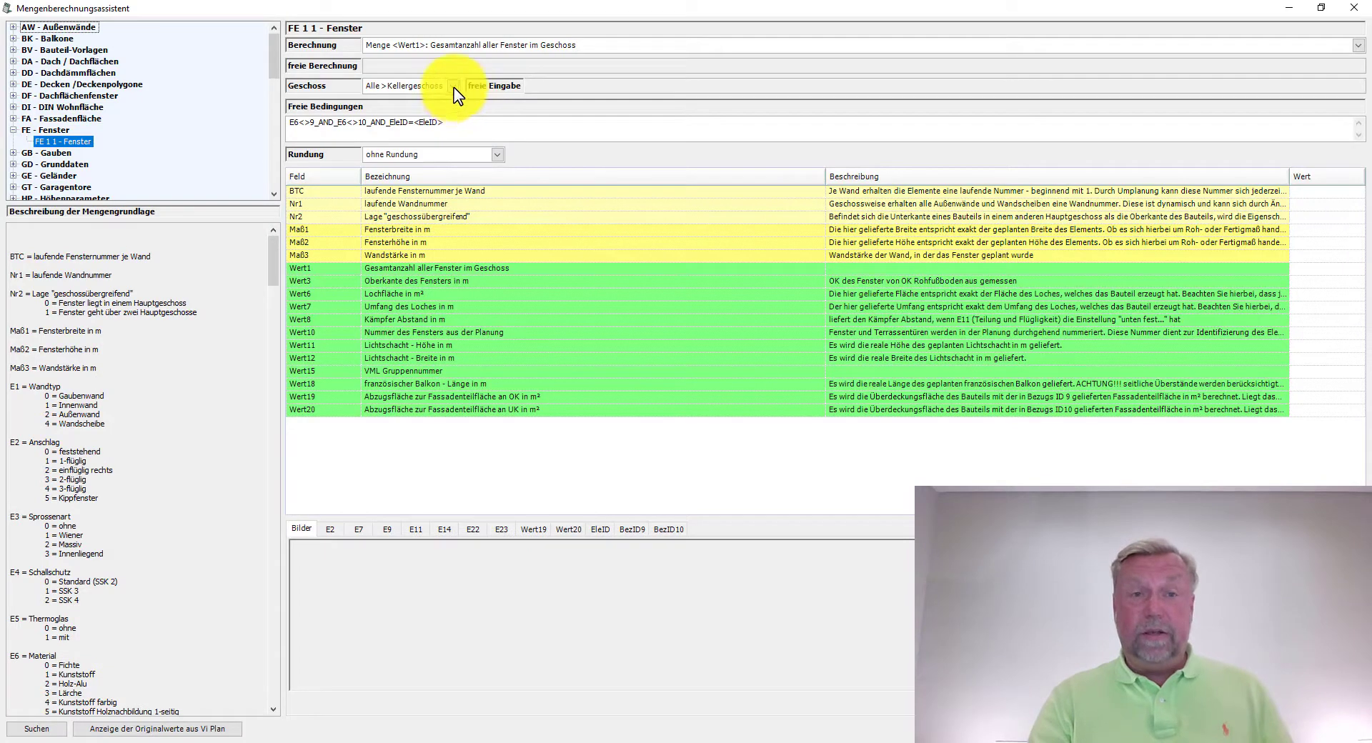
click(454, 87)
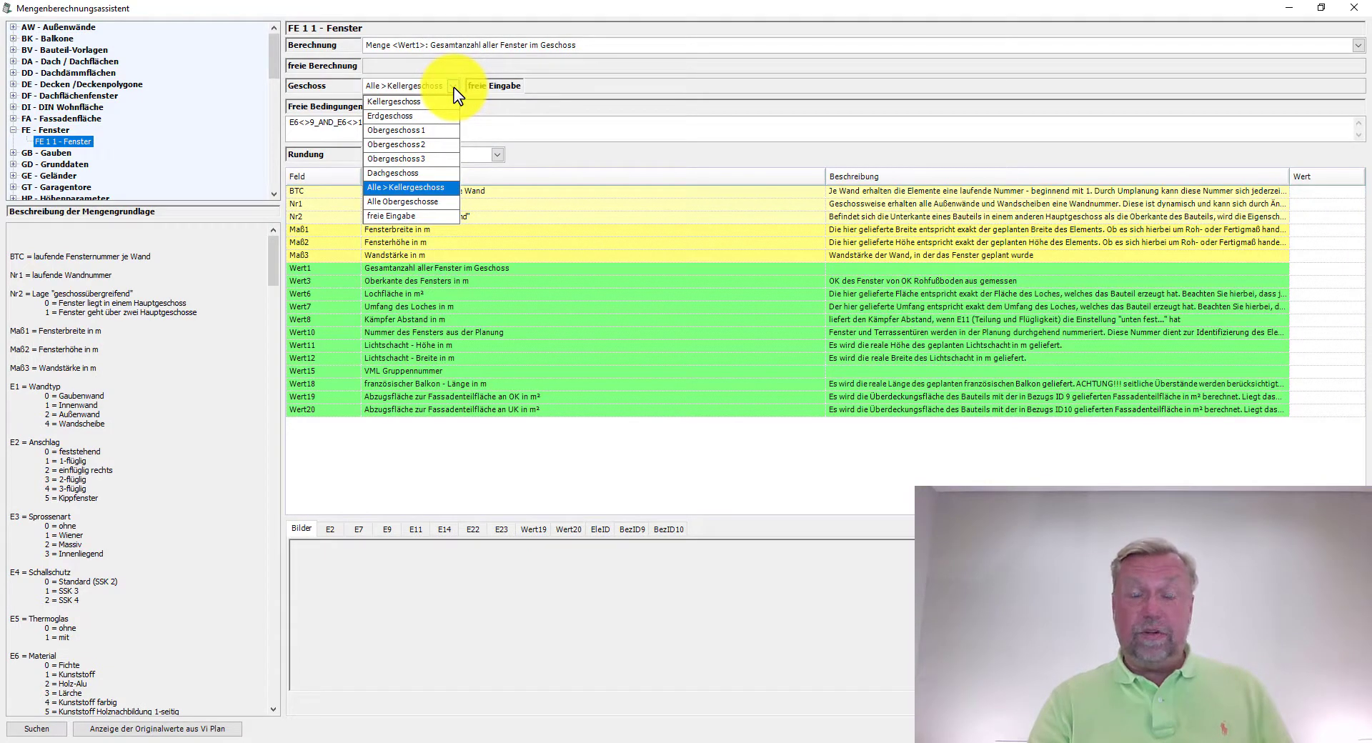
click(455, 93)
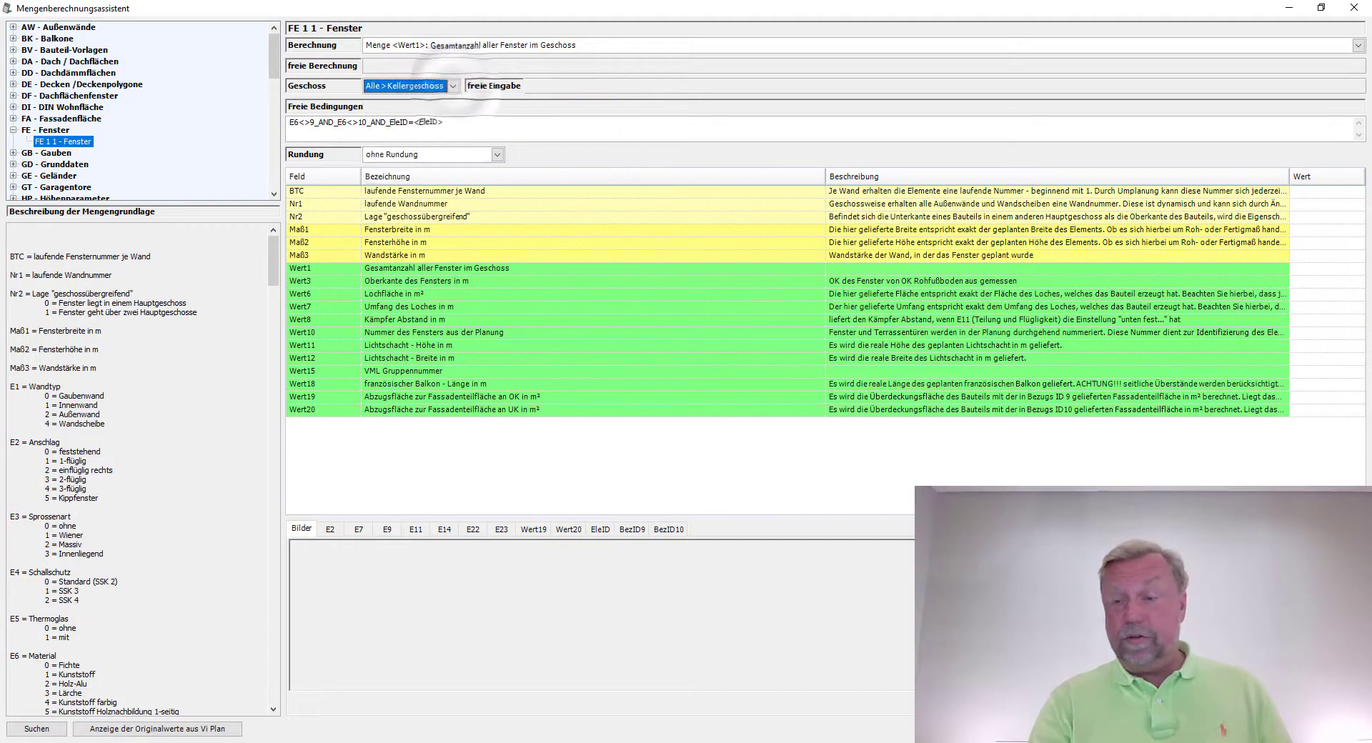
key(Return)
- Copy the complete forwarding formula of GLOBAL_Material into the forwarding formula of GLOBAL_Test
key(ctrl+a)
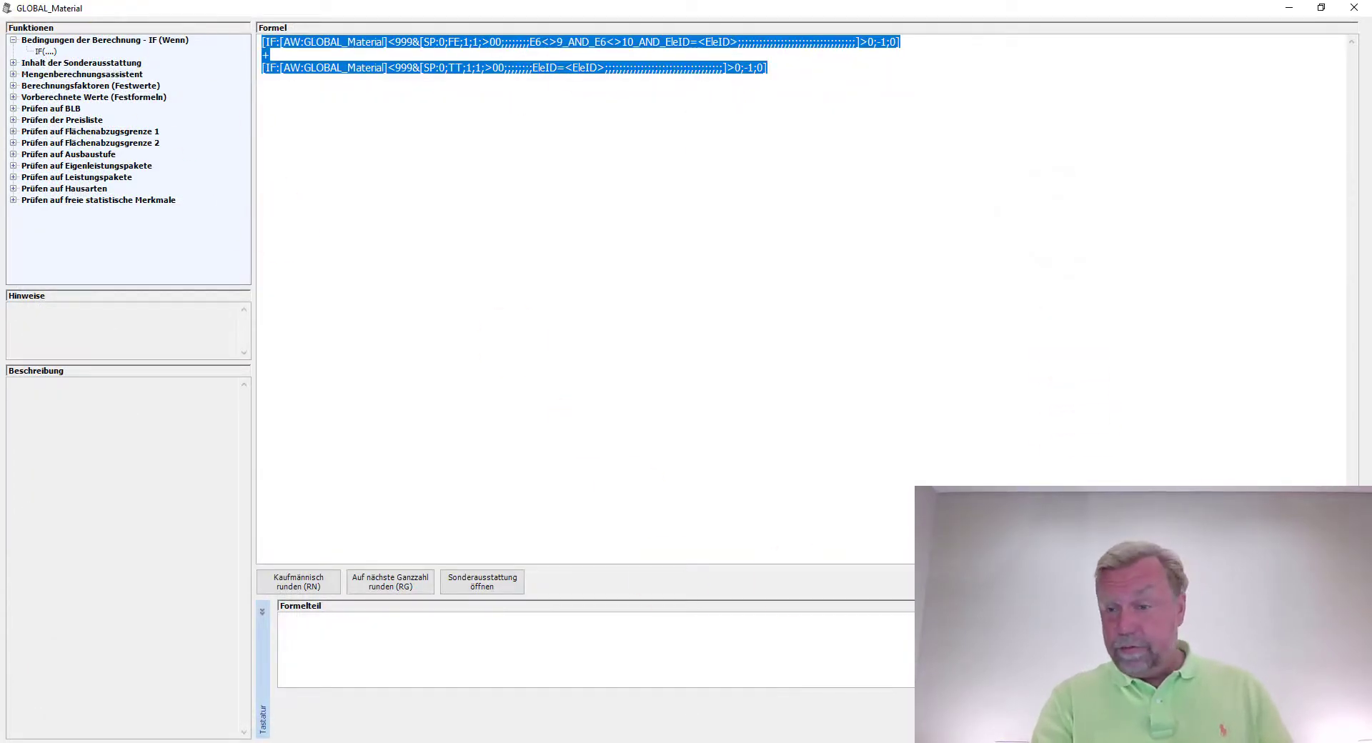
key(Return)
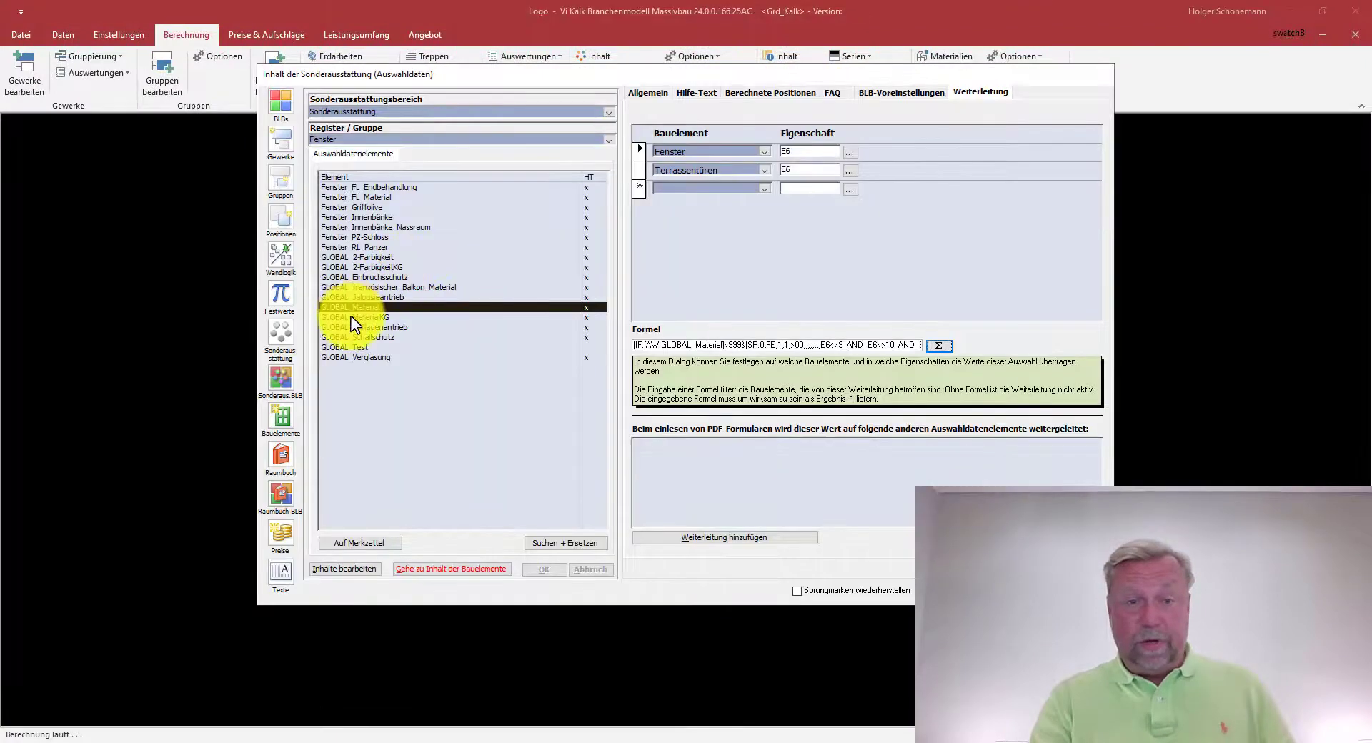
click(941, 348)
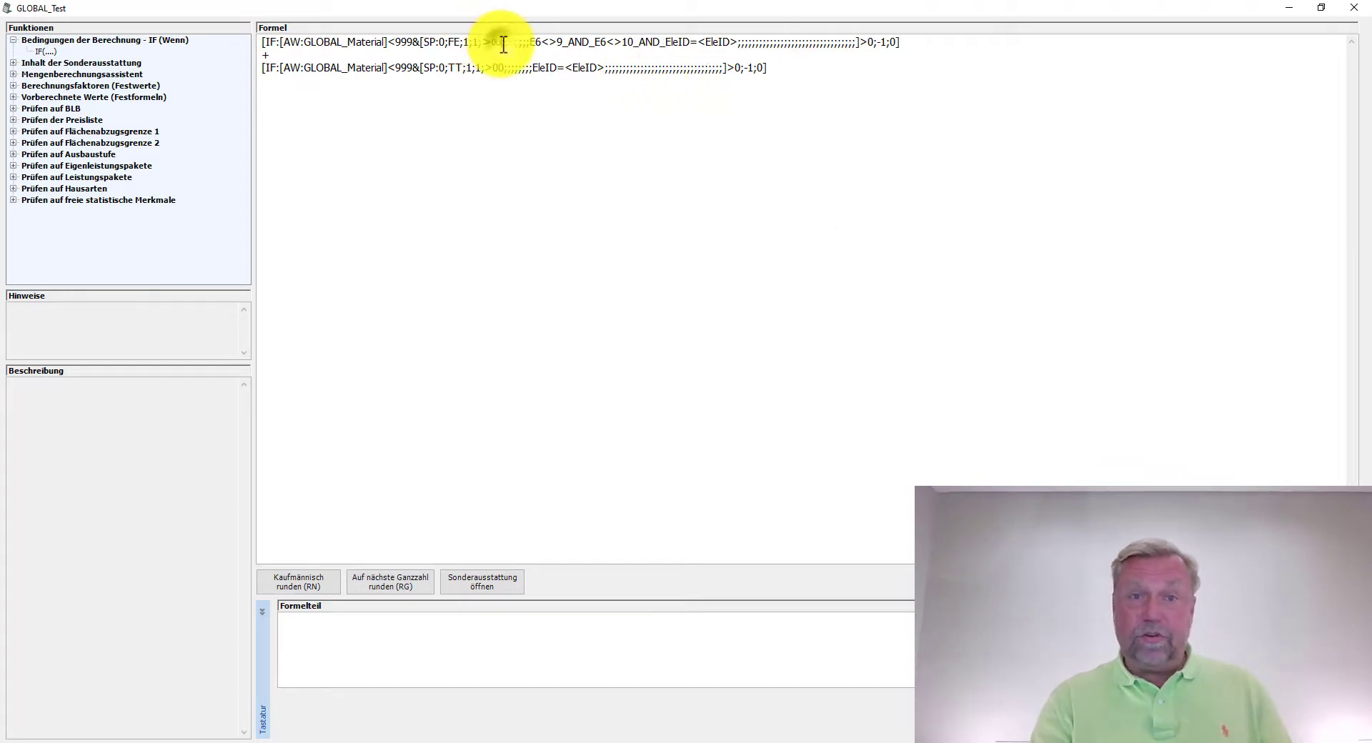
- Set the floor to Kellergeschoss in both the Fenster and Terrassentür parts of the GLOBAL_Test formula and close the formula editor
double_click(503, 44)
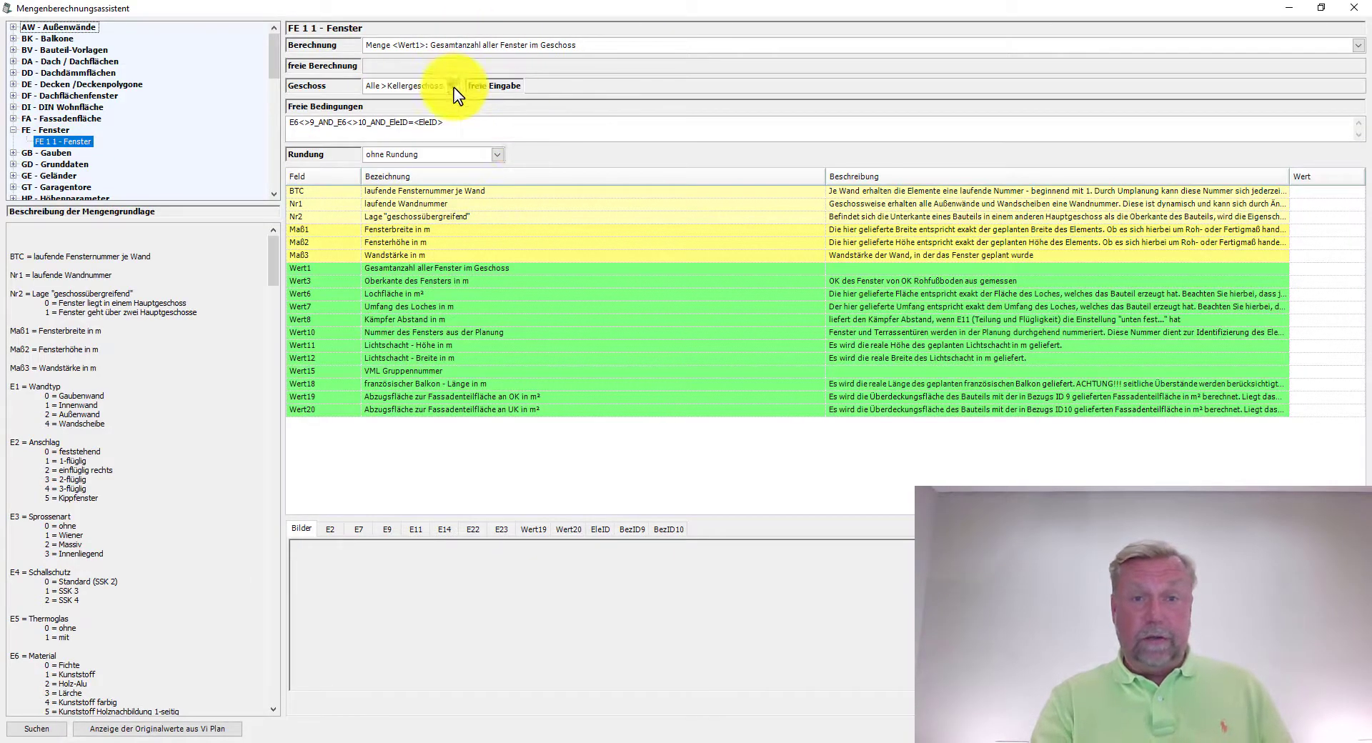
click(450, 86)
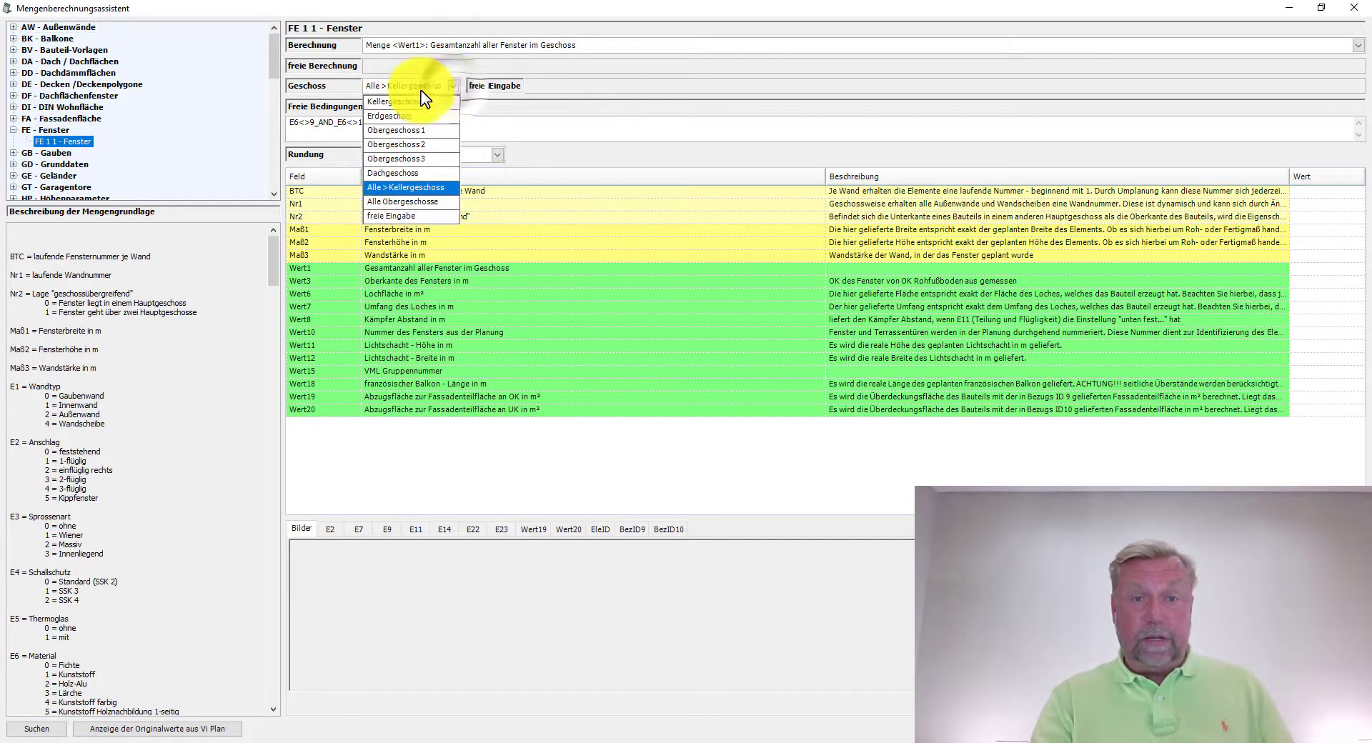
click(399, 101)
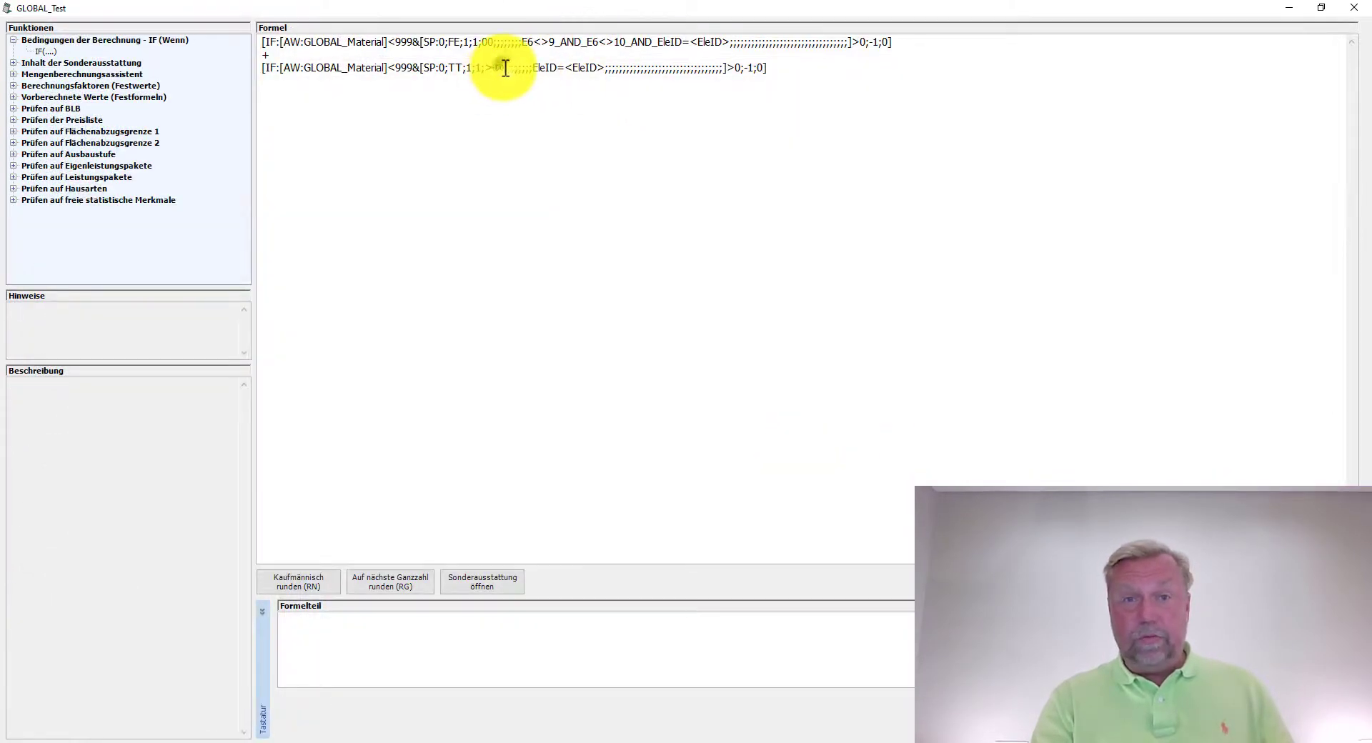
double_click(505, 68)
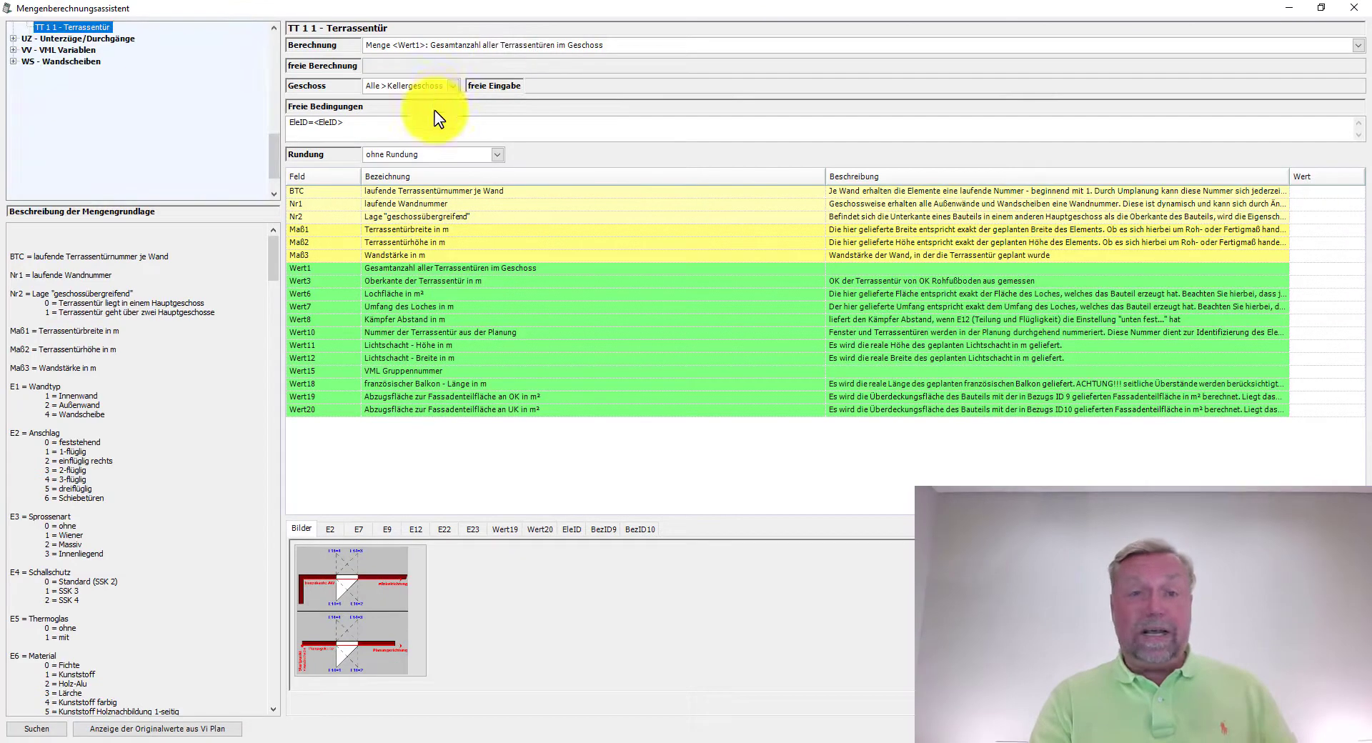
click(449, 87)
click(429, 100)
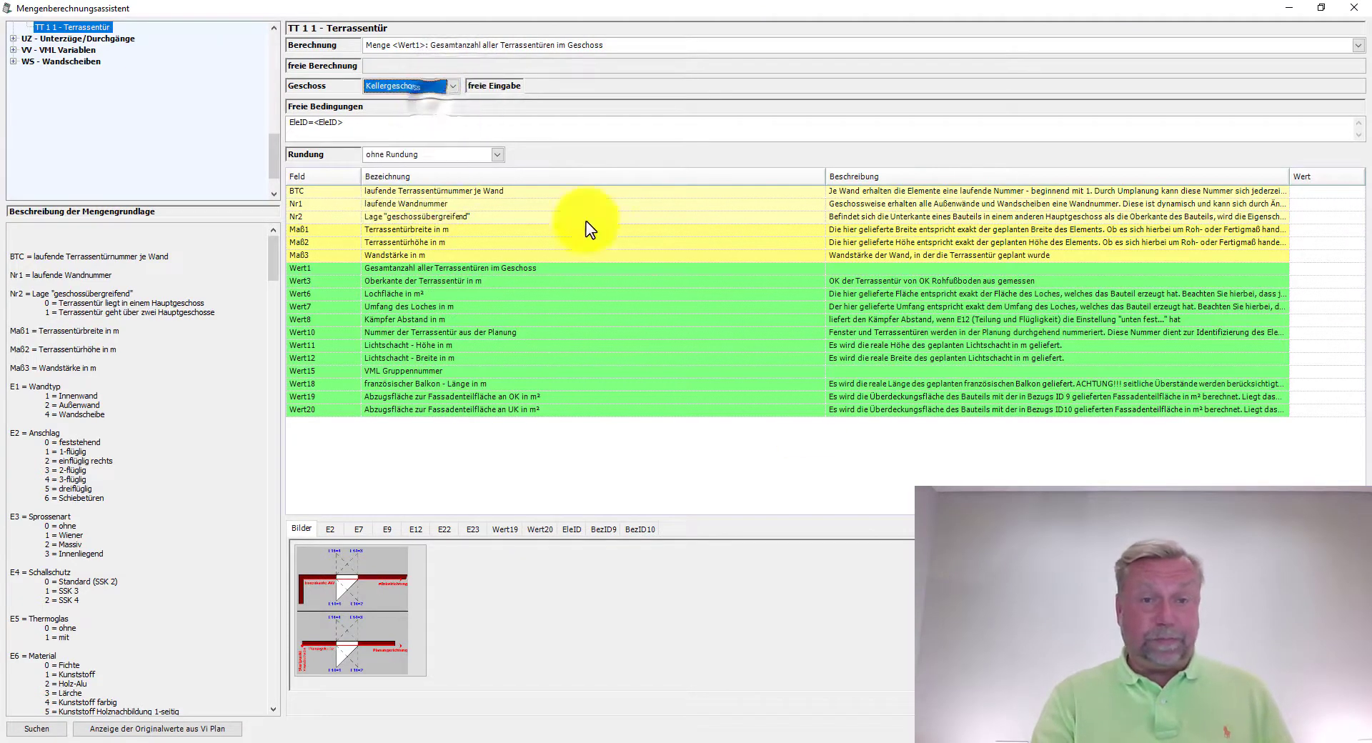
key(Return)
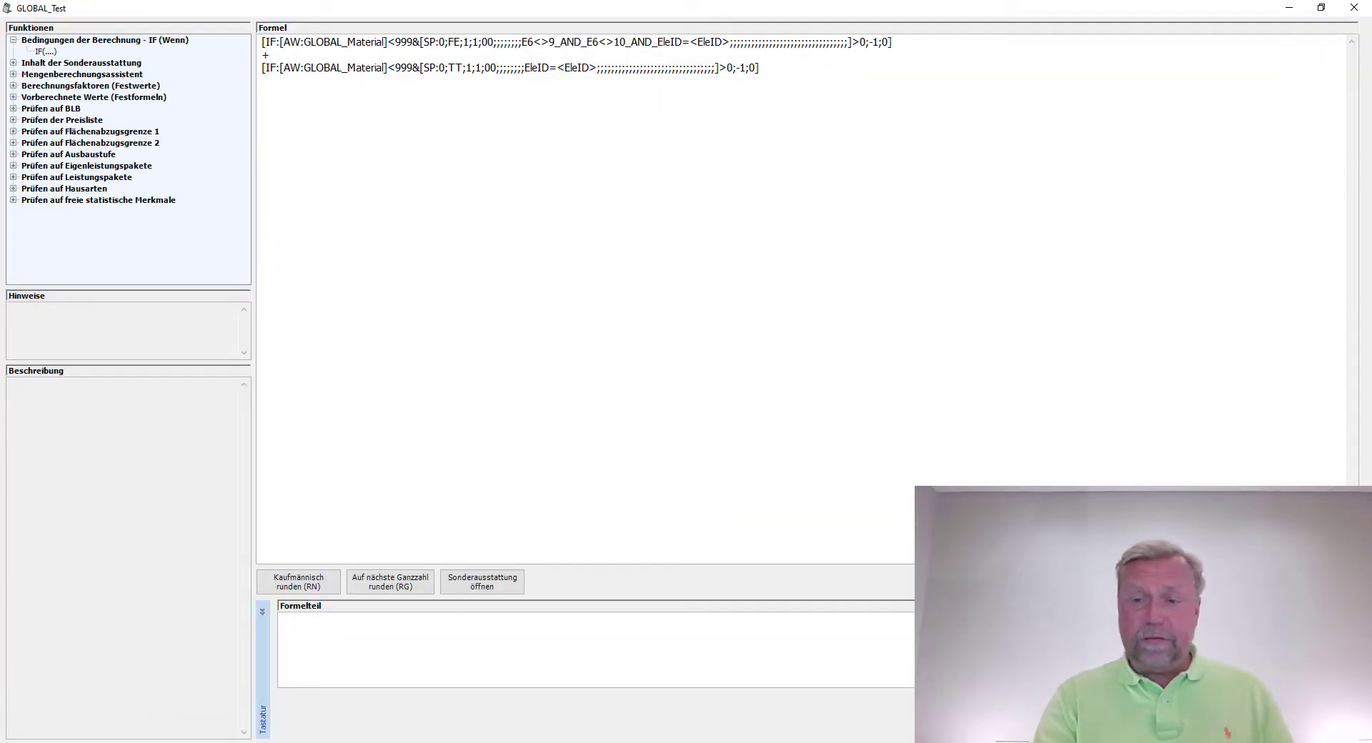
key(alt+F4)
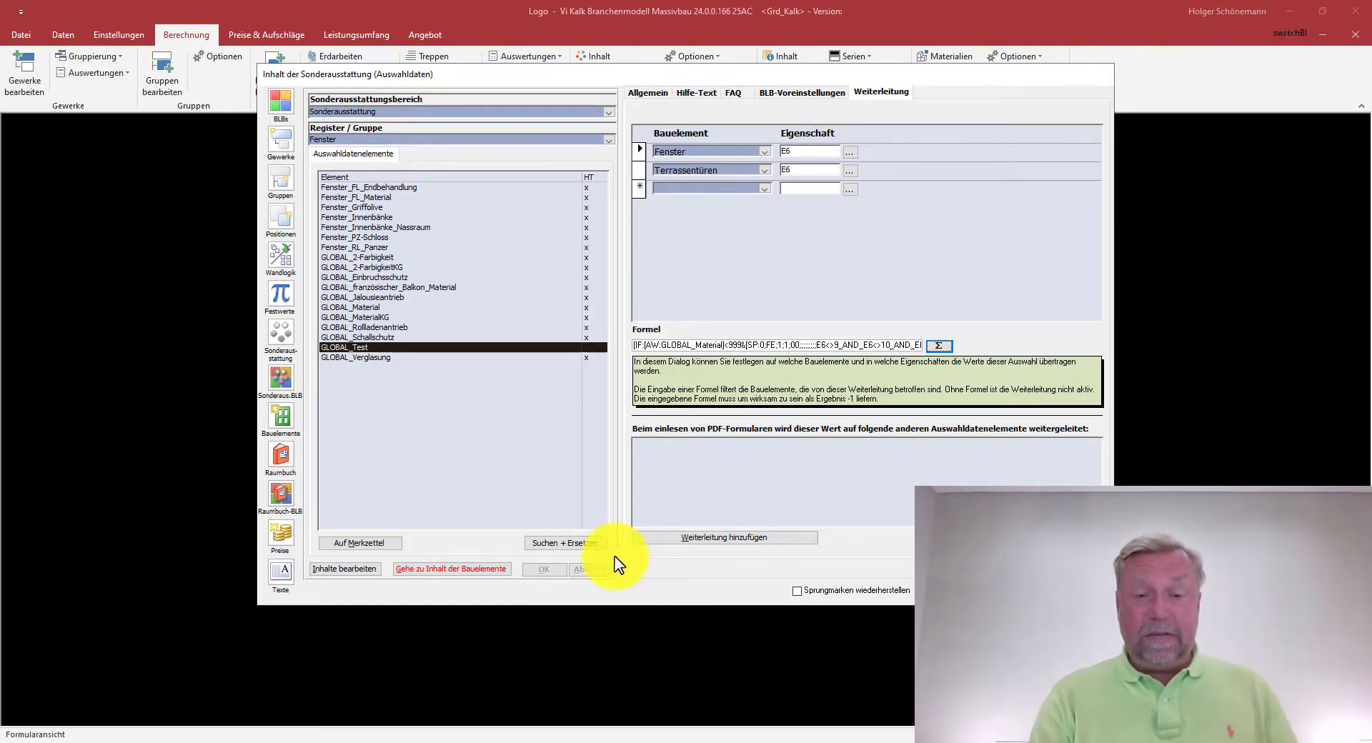
- Remove the Test label and its GLOBAL_Test selection list from the Fenster form and return to the selection data
click(351, 569)
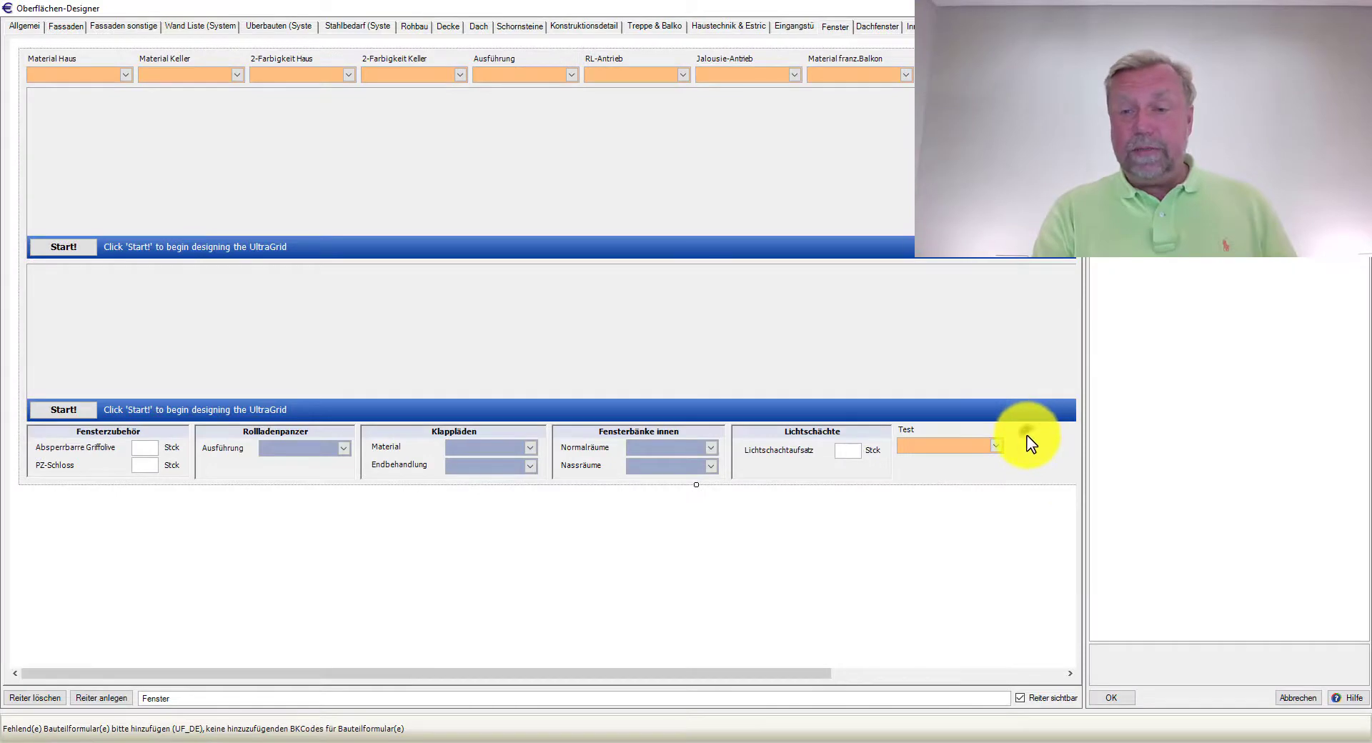
click(907, 448)
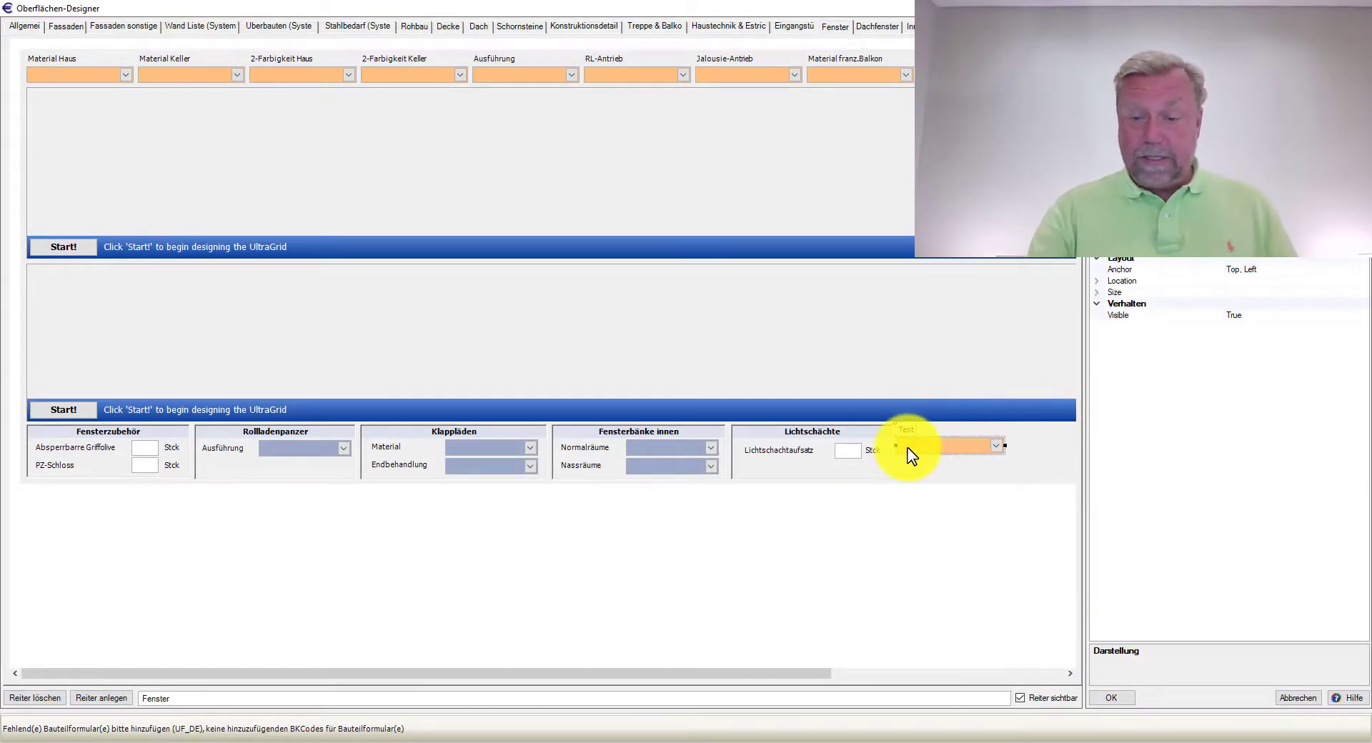
click(1107, 699)
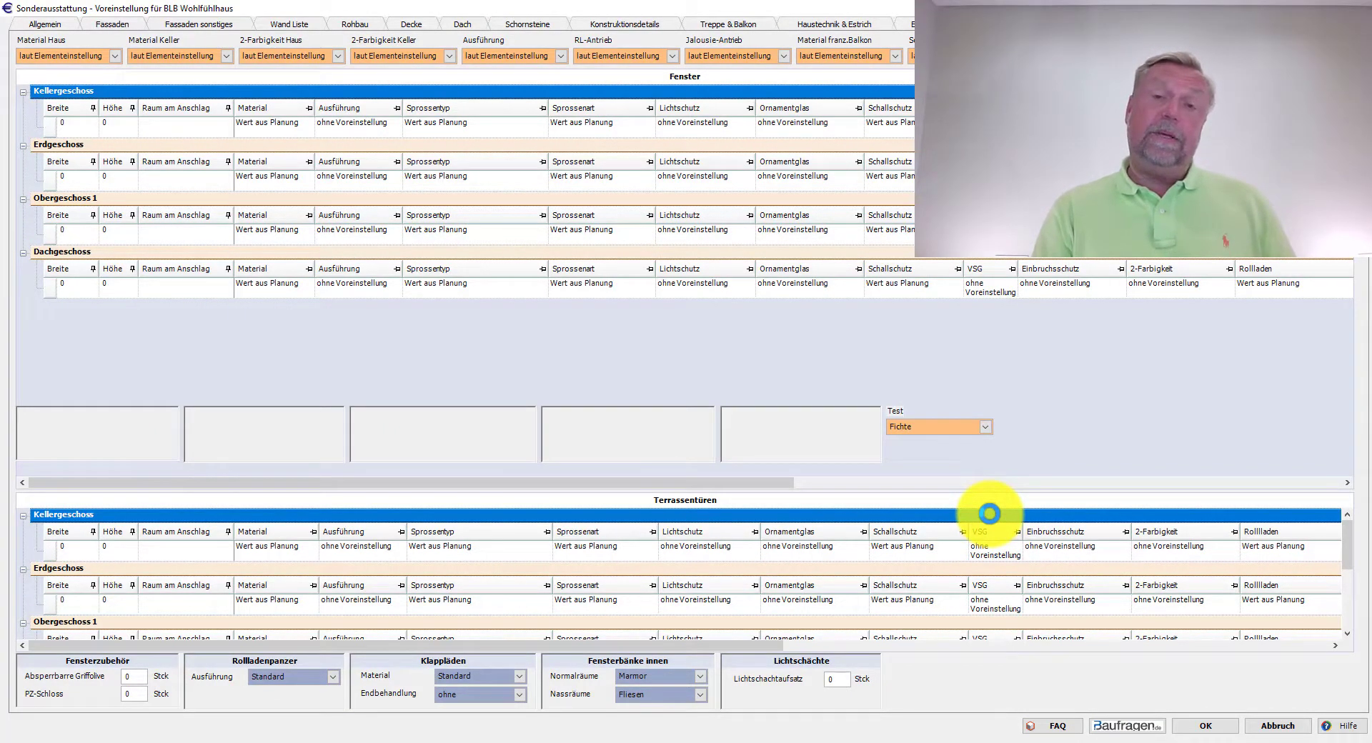
key(Return)
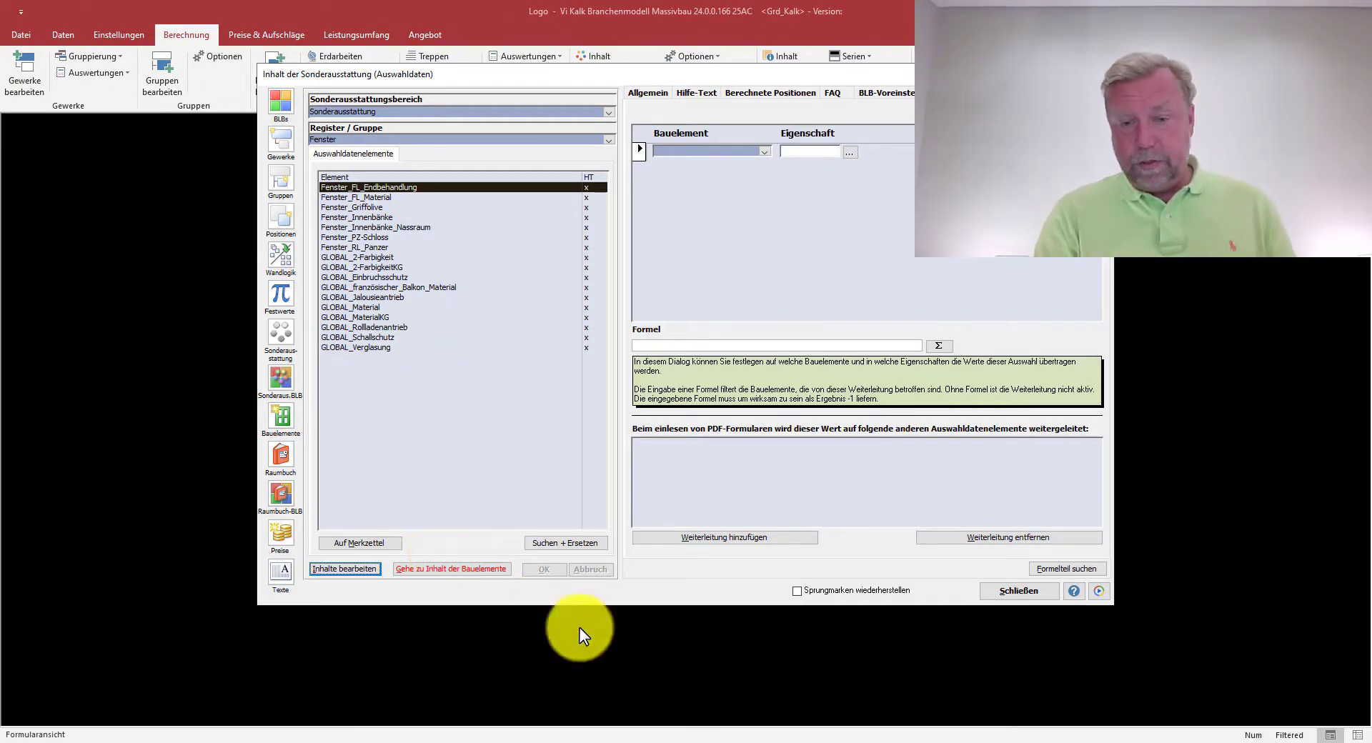
- Switch to Checkliste MASSIVO.pdf in Adobe Acrobat Reader and look through the selection fields on its pages
click(604, 739)
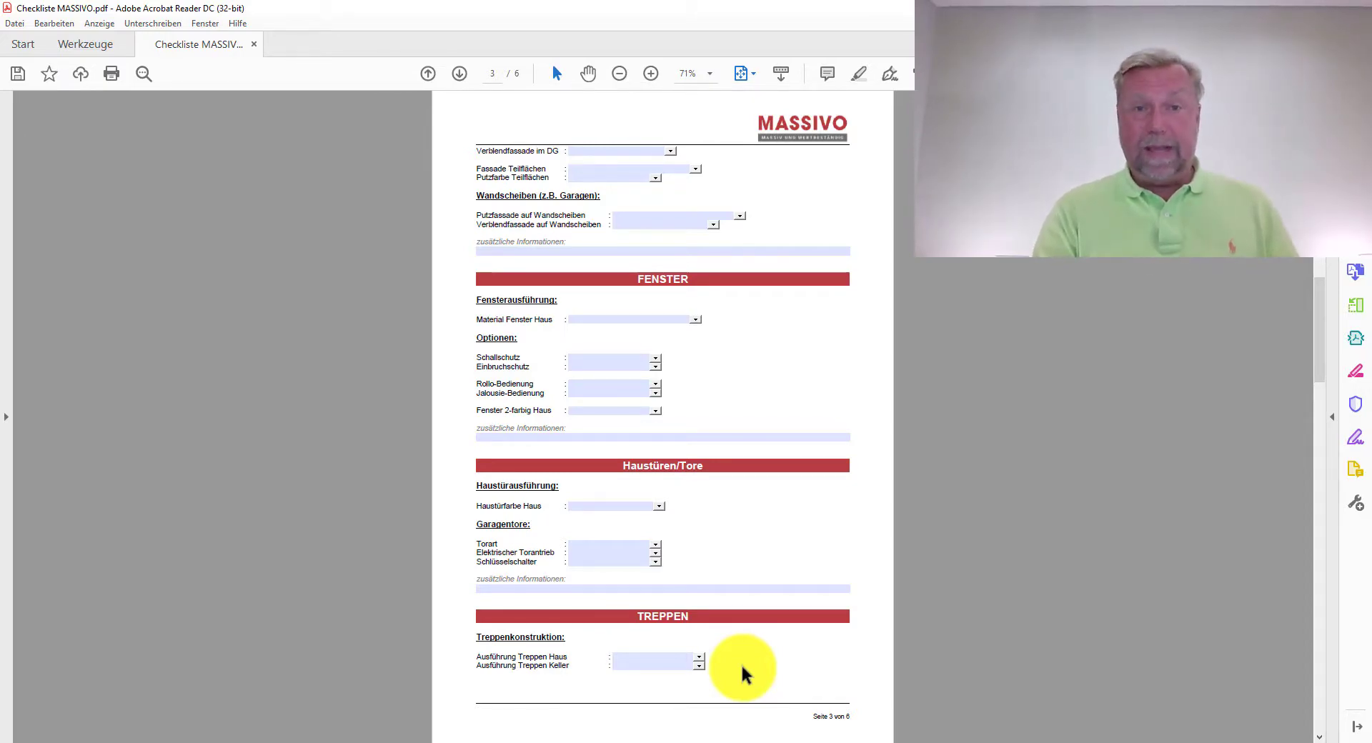
key(Home)
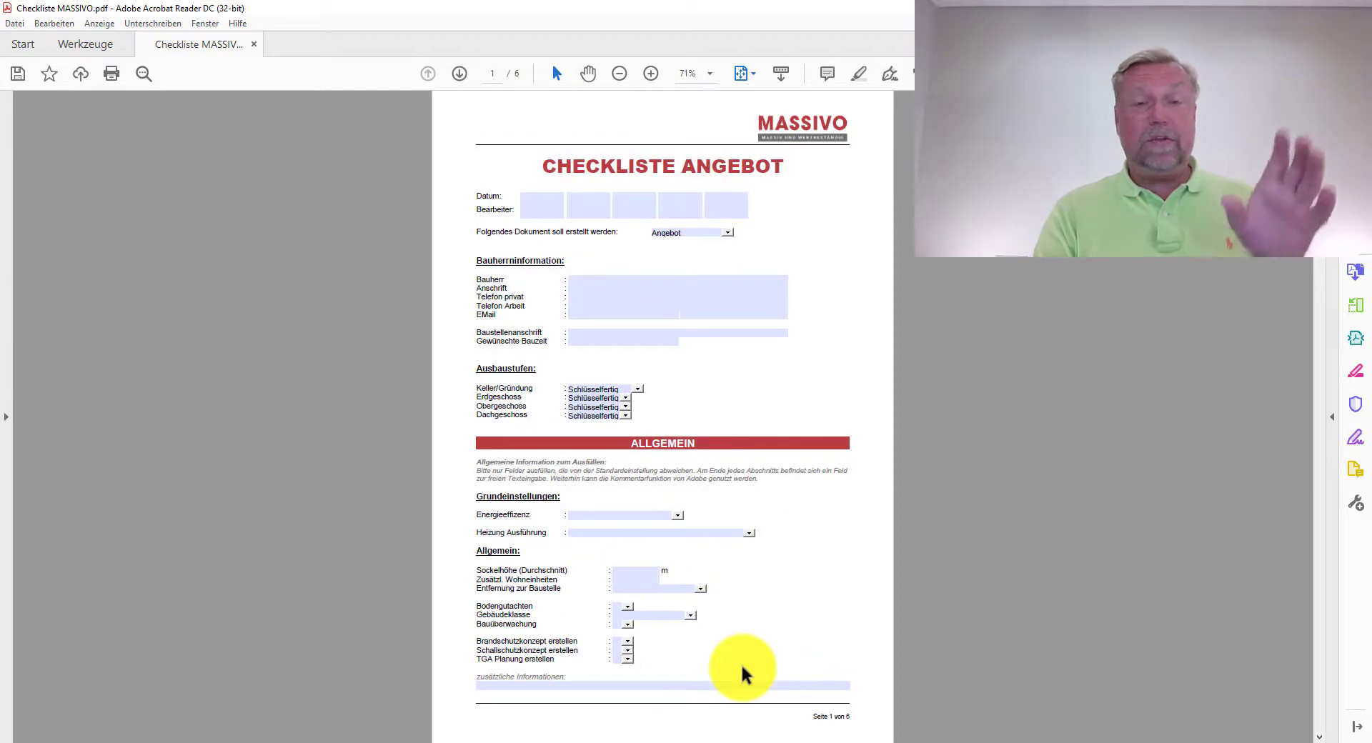
key(Page_Down)
key(End)
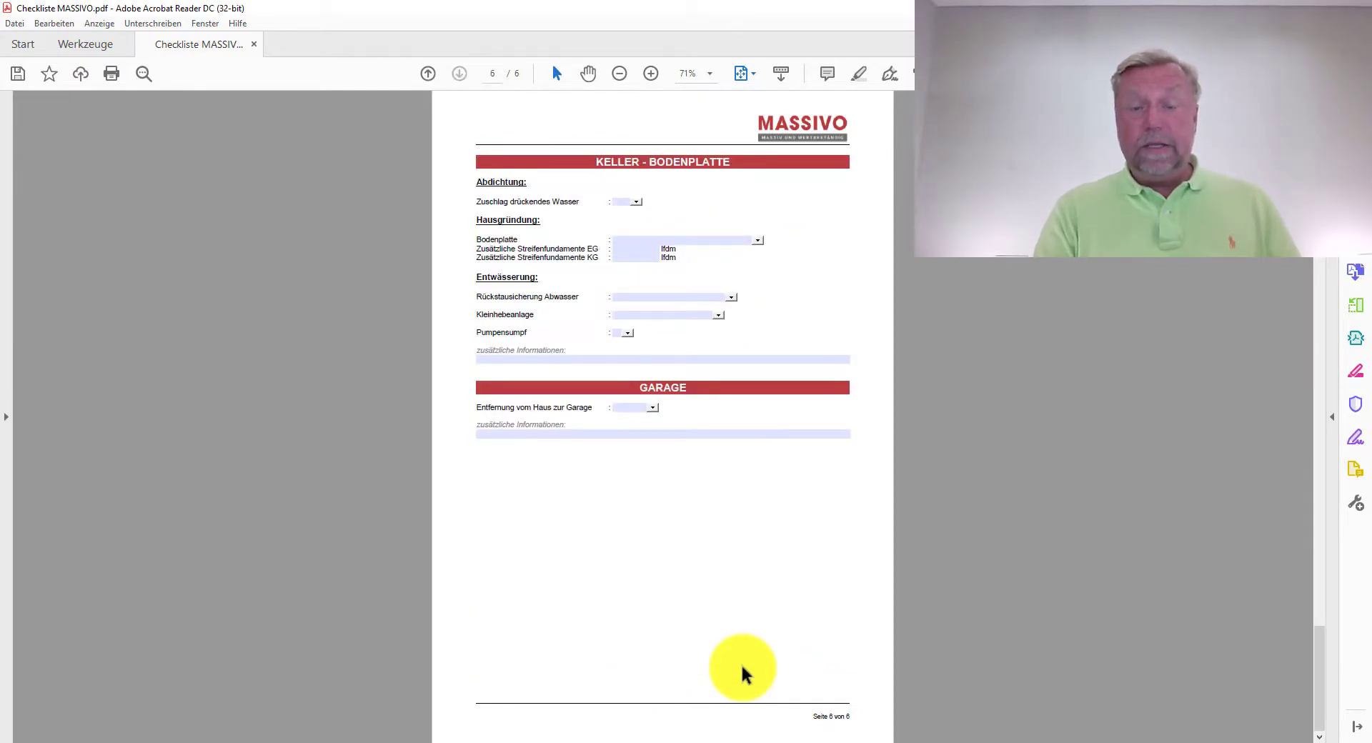
key(Page_Up)
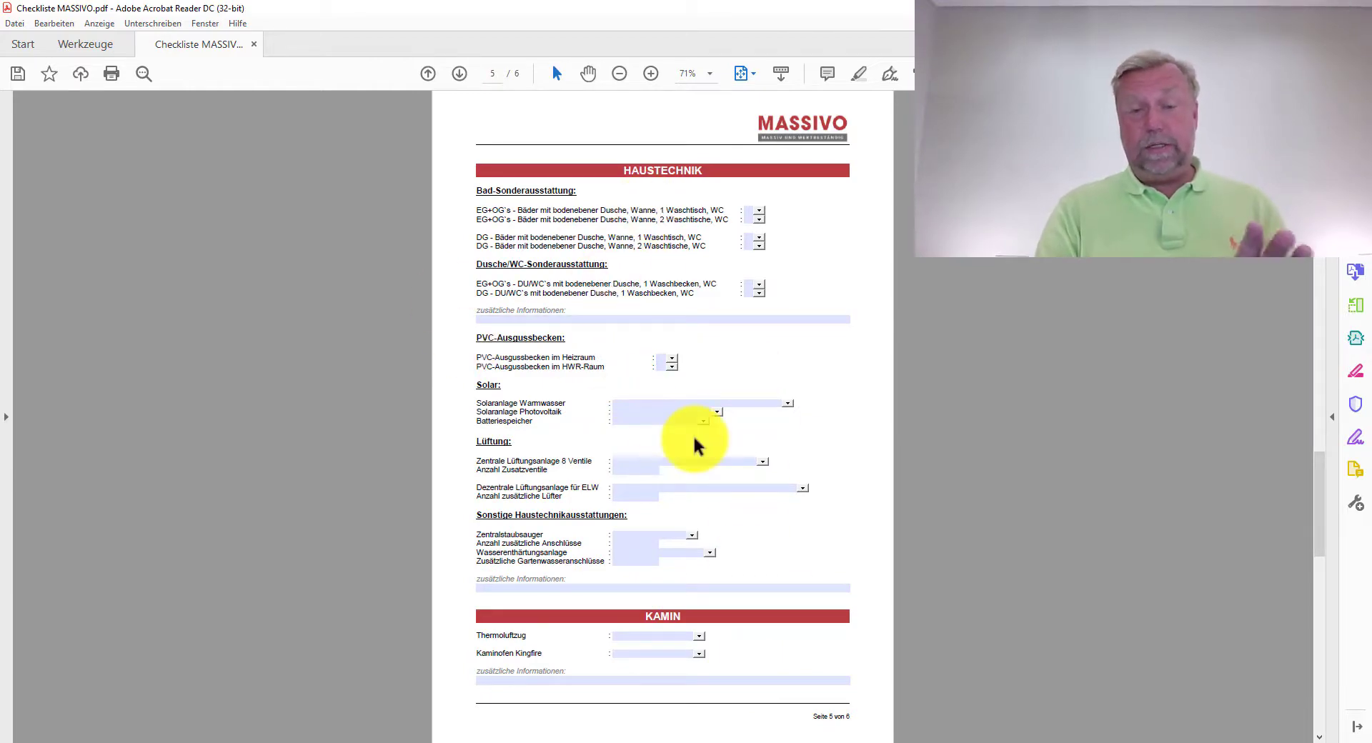
key(Page_Up)
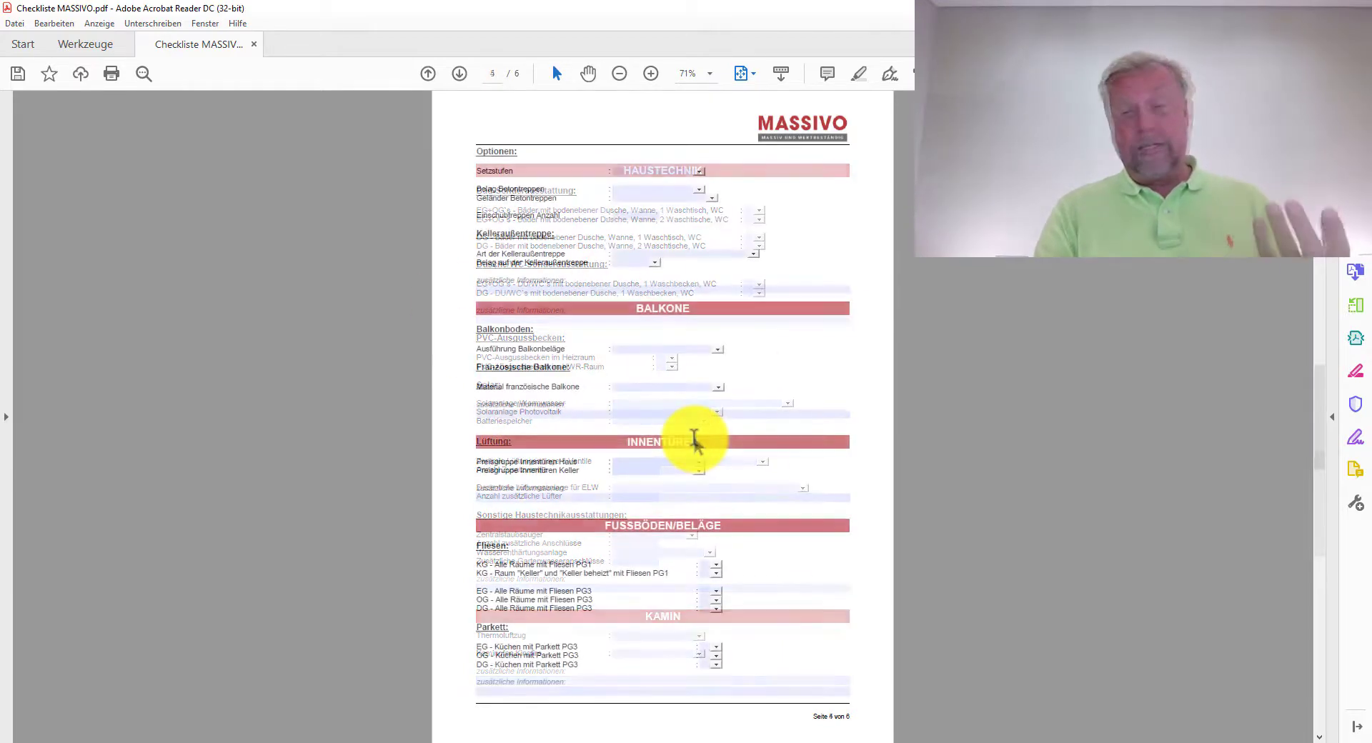